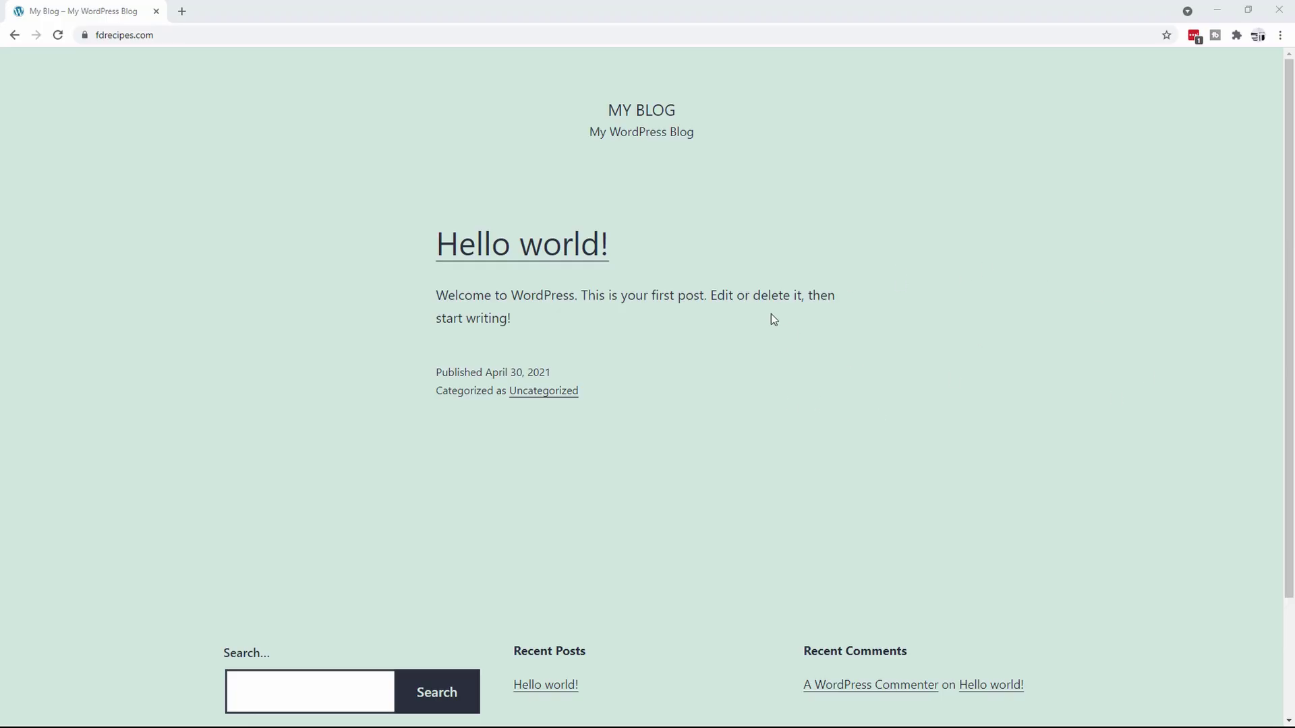
{"action": "scroll", "coordinate": [771, 314], "scroll_direction": "down", "scroll_amount": 3}
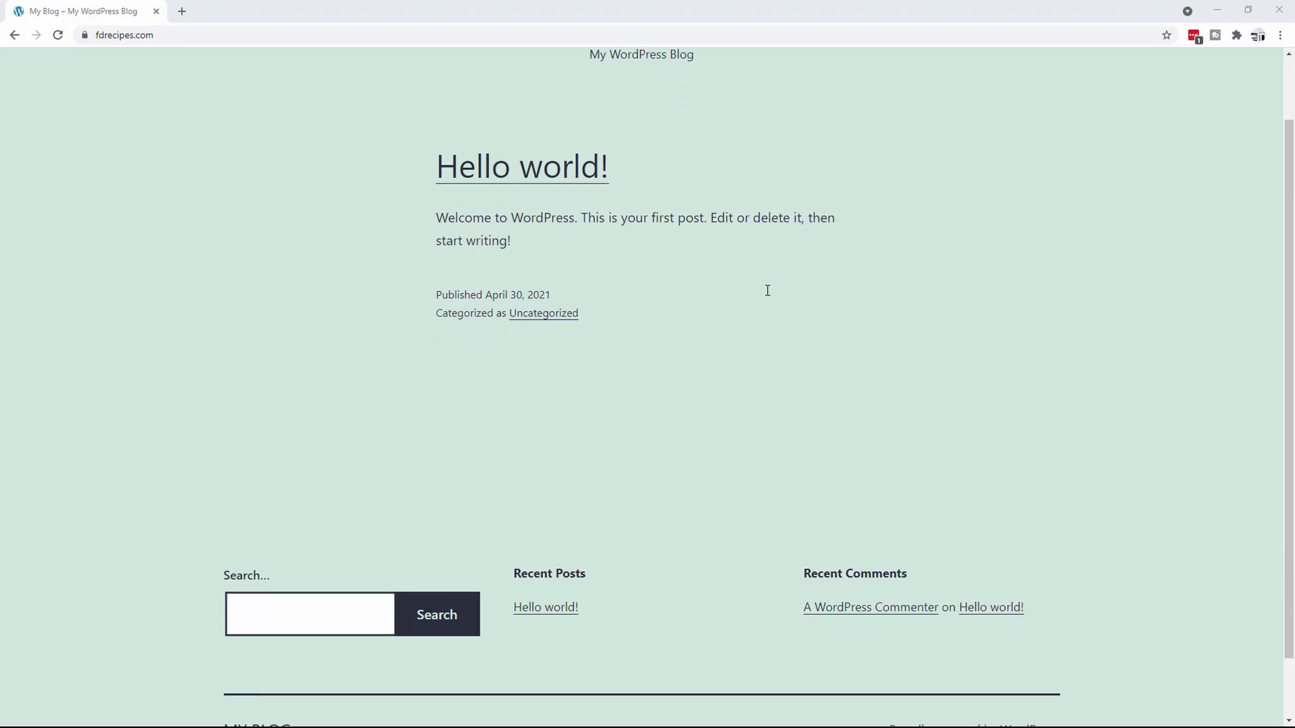
{"action": "scroll", "coordinate": [775, 308], "scroll_direction": "up", "scroll_amount": 3}
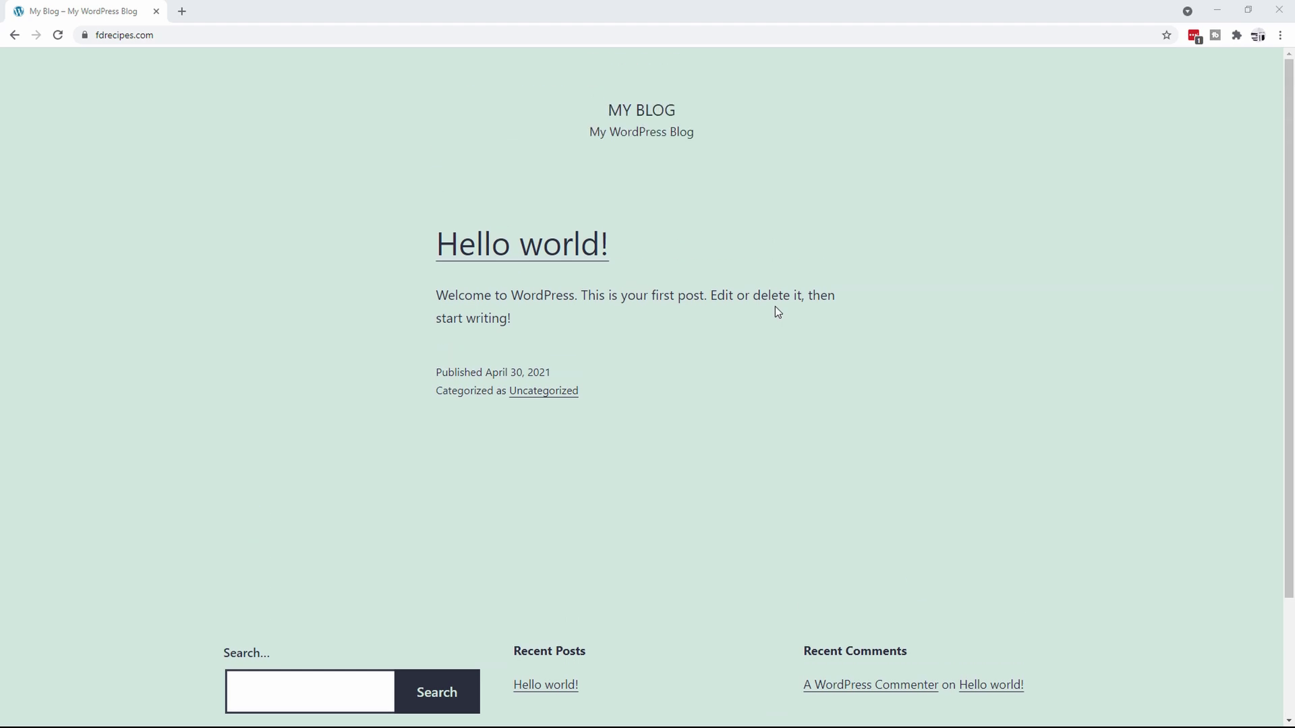
{"action": "scroll", "coordinate": [796, 295], "scroll_direction": "down", "scroll_amount": 3}
{"action": "scroll", "coordinate": [792, 277], "scroll_direction": "up", "scroll_amount": 3}
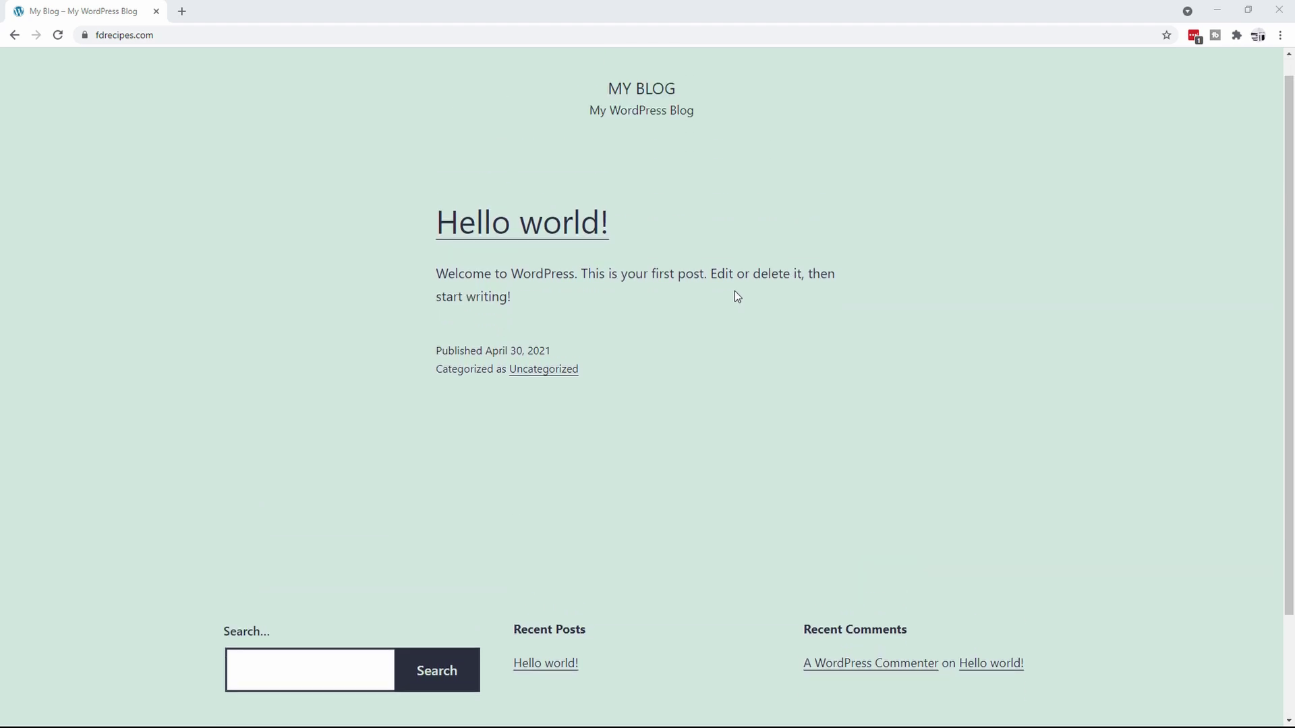
Open the site's admin login page at fdrecipes.com/wp-admin and log in with the saved credentials
{"action": "left_click", "coordinate": [321, 40]}
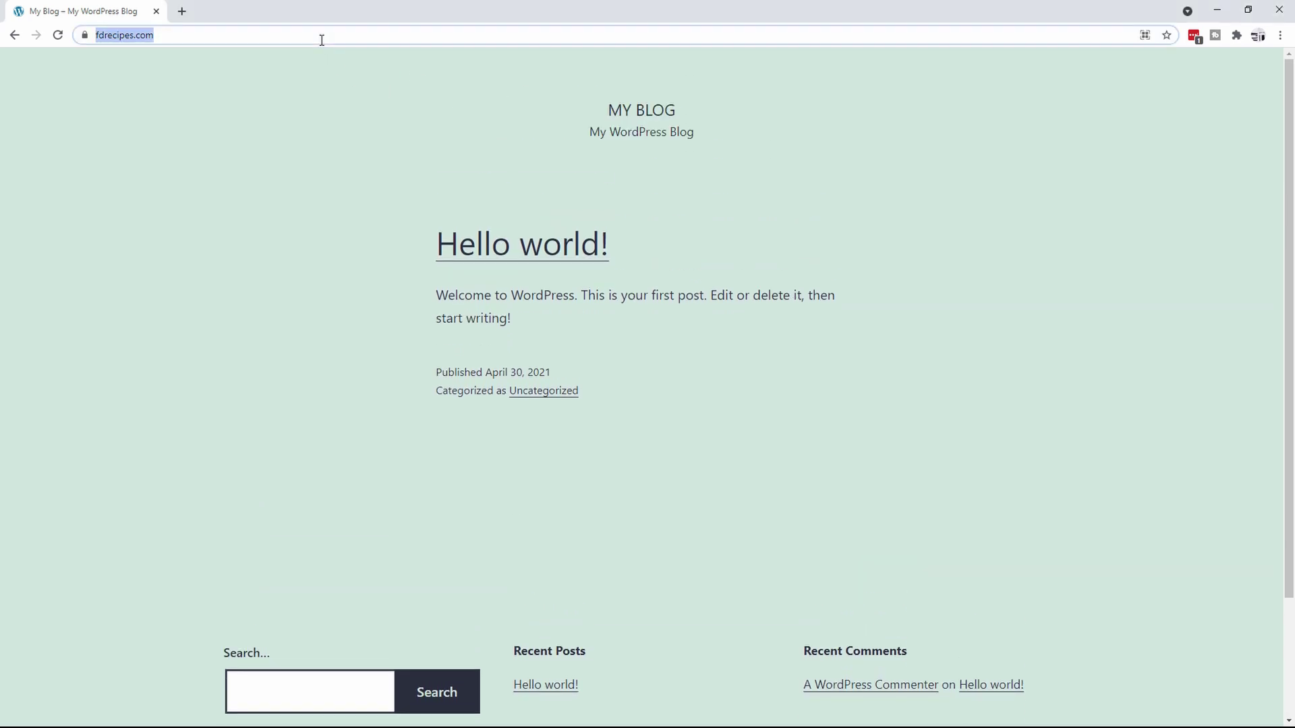
{"action": "left_click", "coordinate": [322, 40]}
{"action": "type", "text": "/wp-admin"}
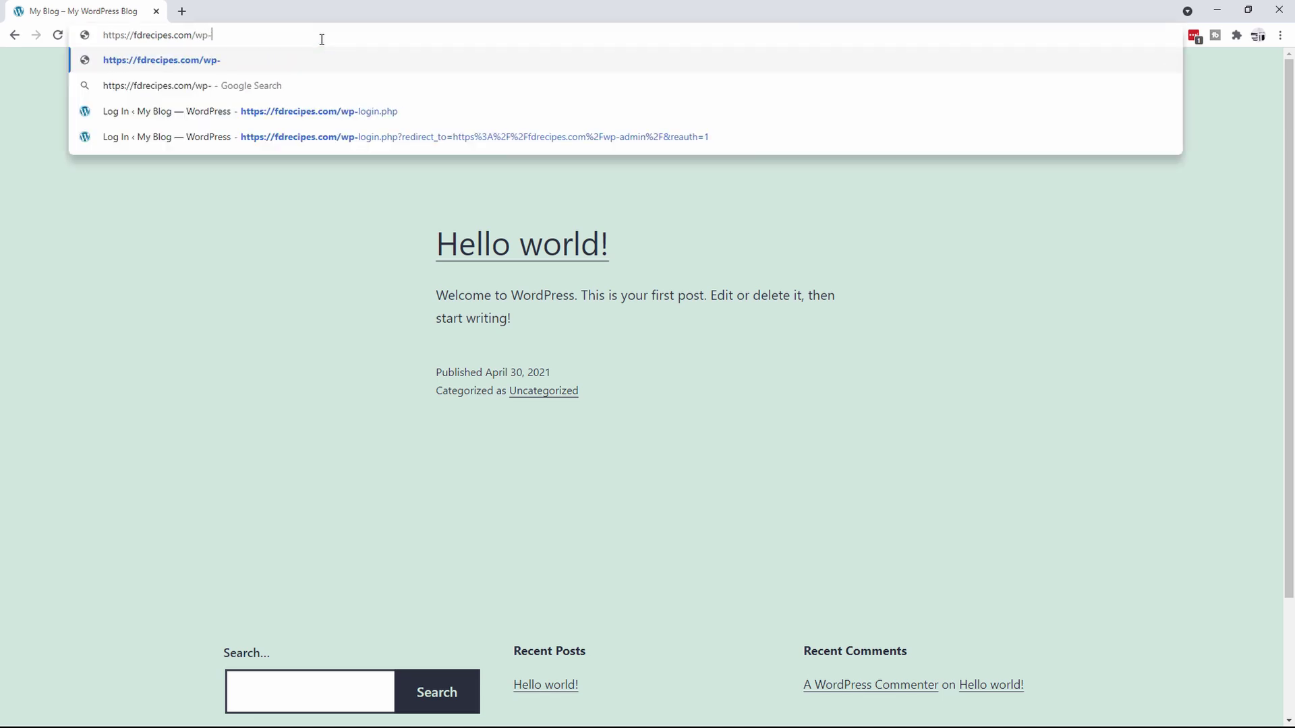
{"action": "key", "text": "Return"}
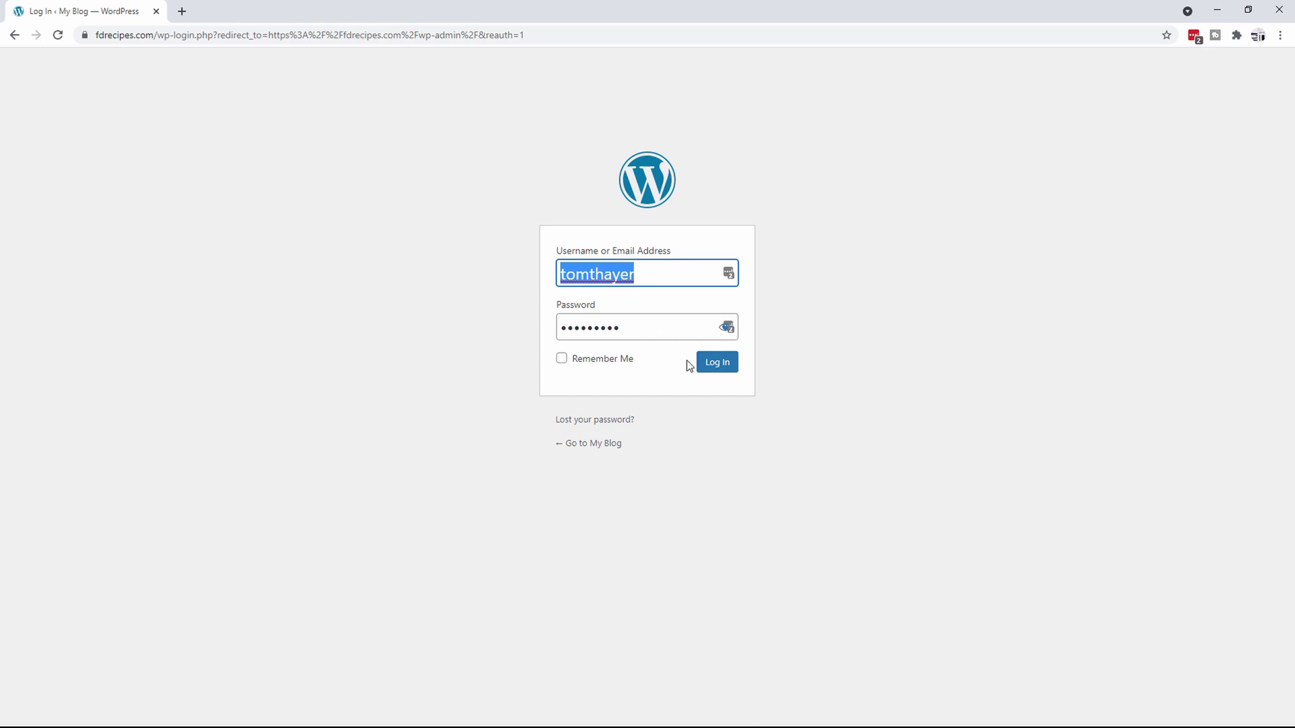
{"action": "left_click", "coordinate": [708, 366]}
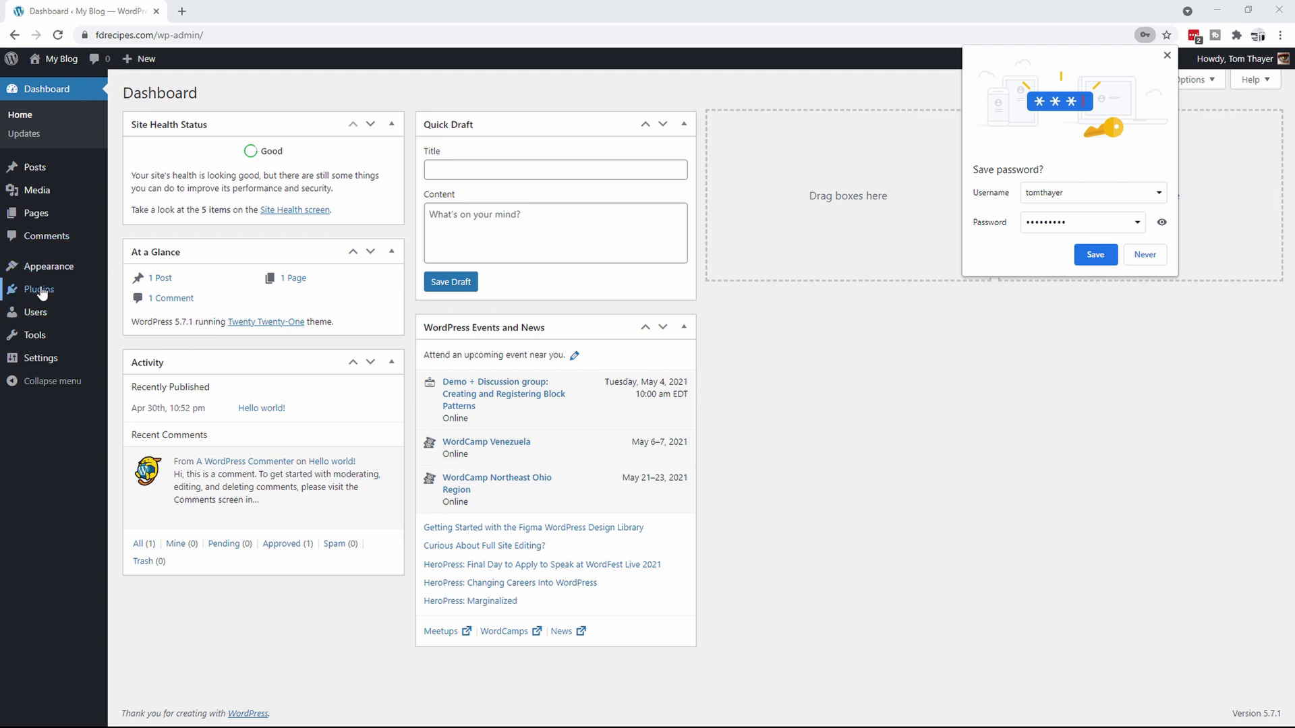
Search for new plugins with the keyword "formidable" and install and activate Formidable Form Builder
{"action": "mouse_move", "coordinate": [41, 290]}
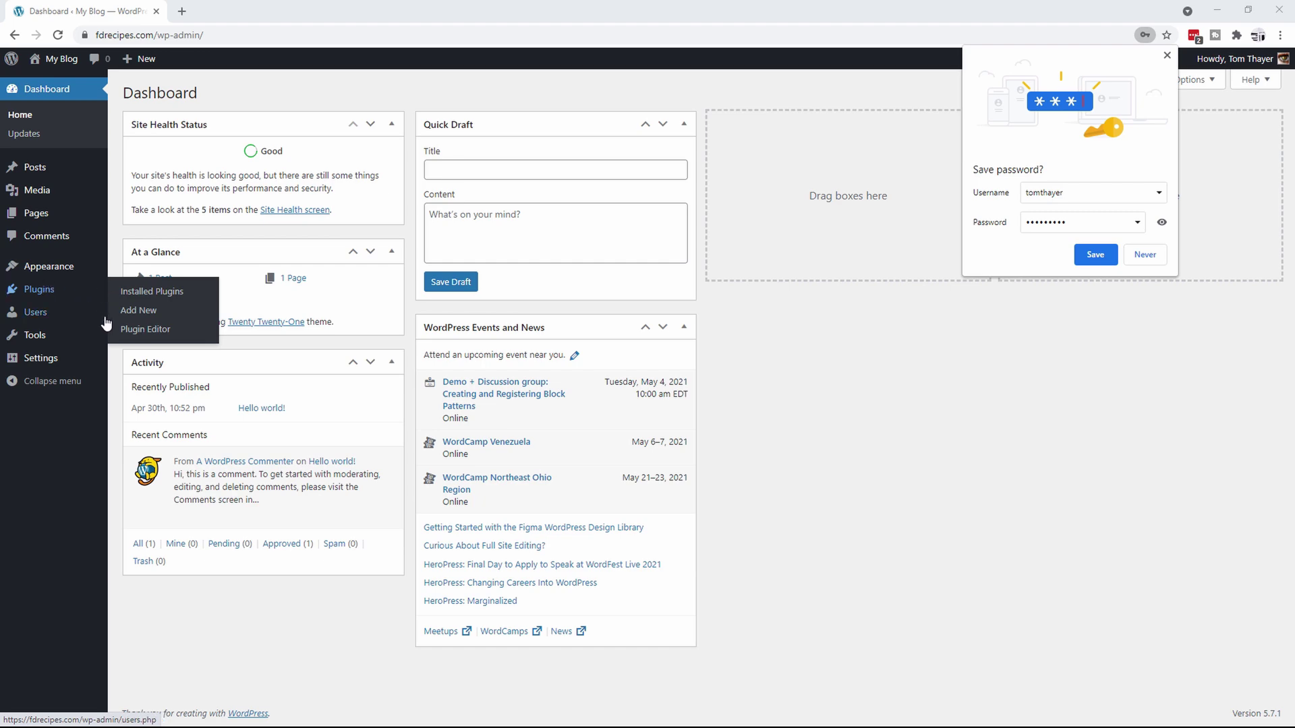
{"action": "left_click", "coordinate": [142, 311]}
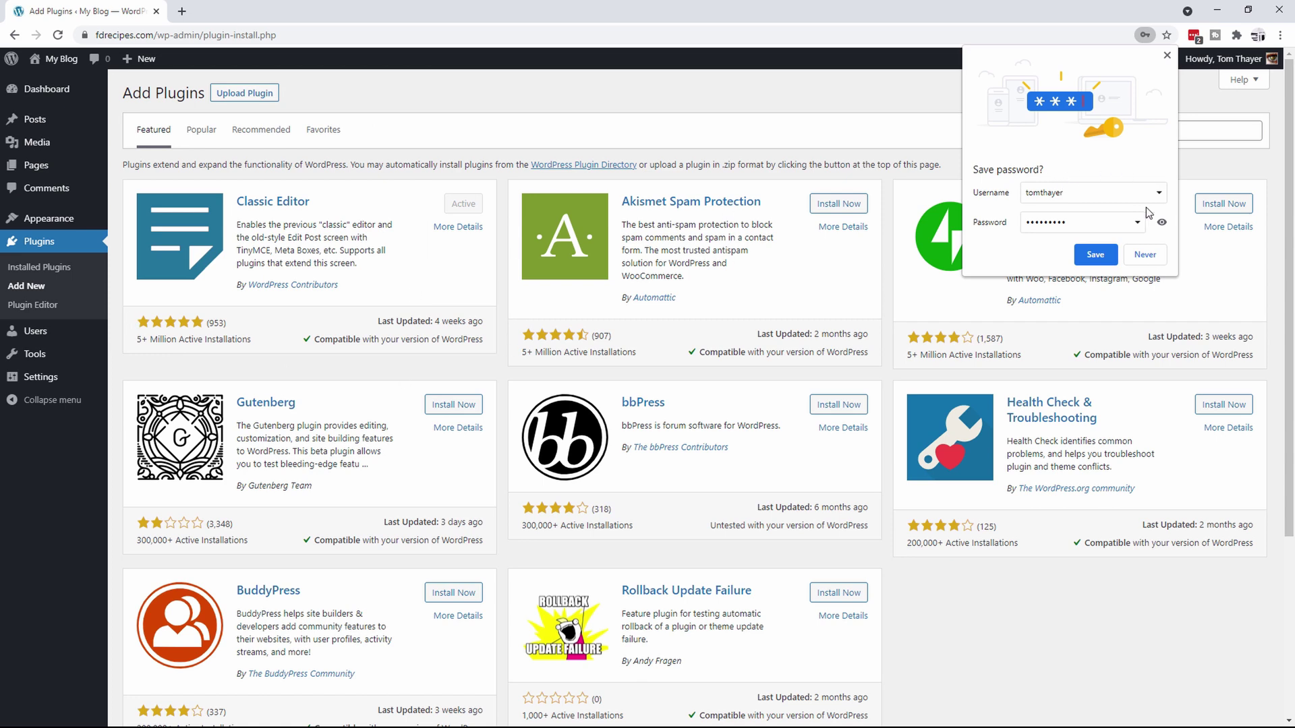
{"action": "left_click", "coordinate": [1167, 55]}
{"action": "left_click", "coordinate": [1200, 131]}
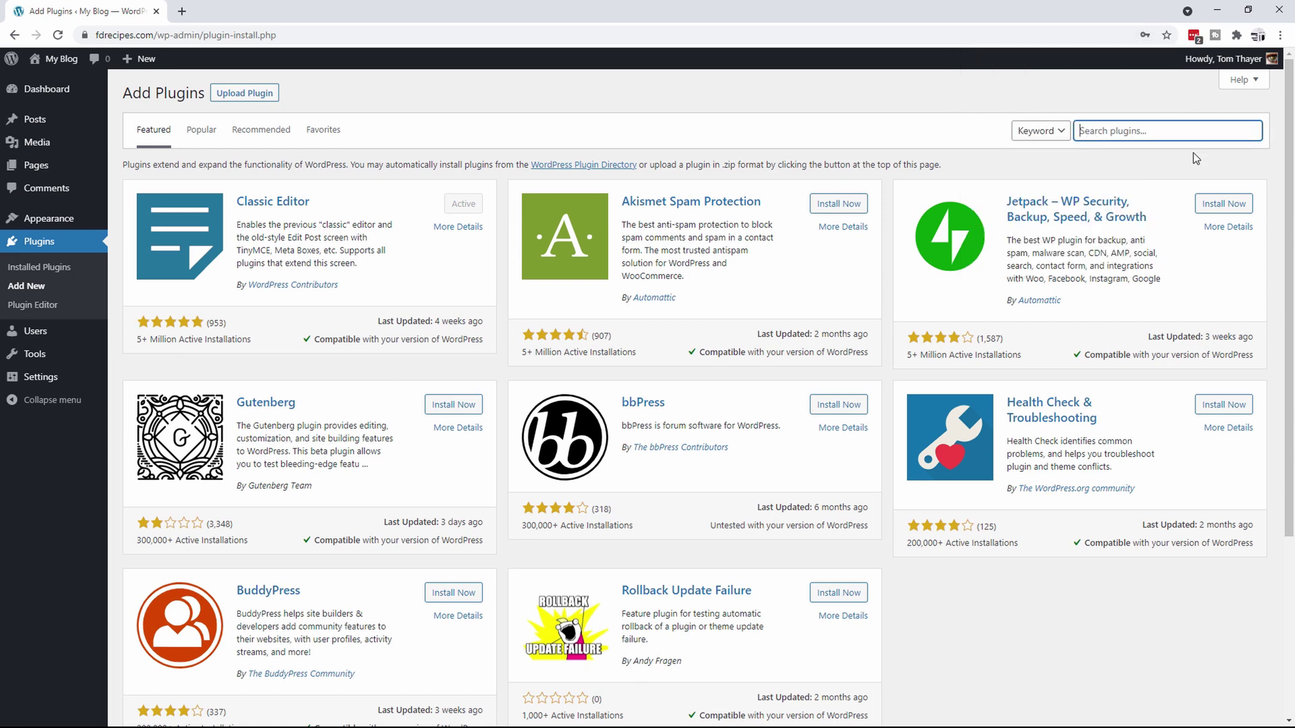
{"action": "type", "text": "formidable"}
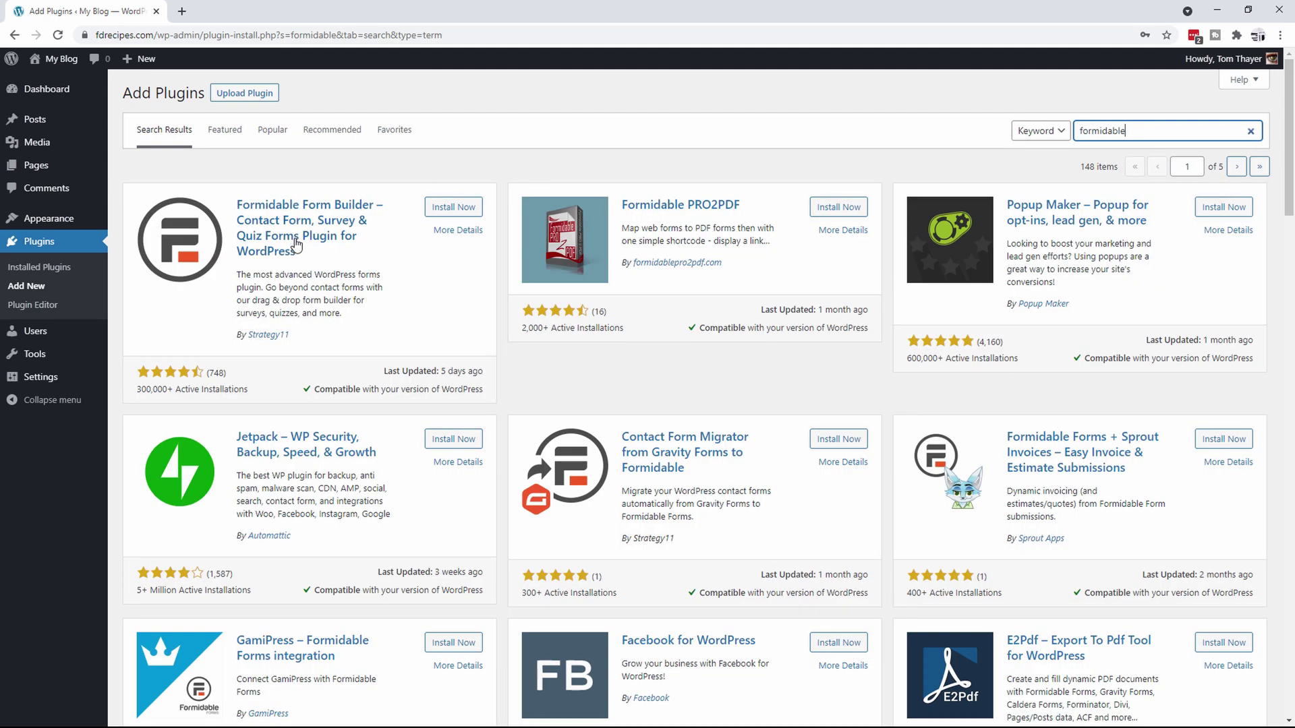
{"action": "left_click", "coordinate": [462, 211]}
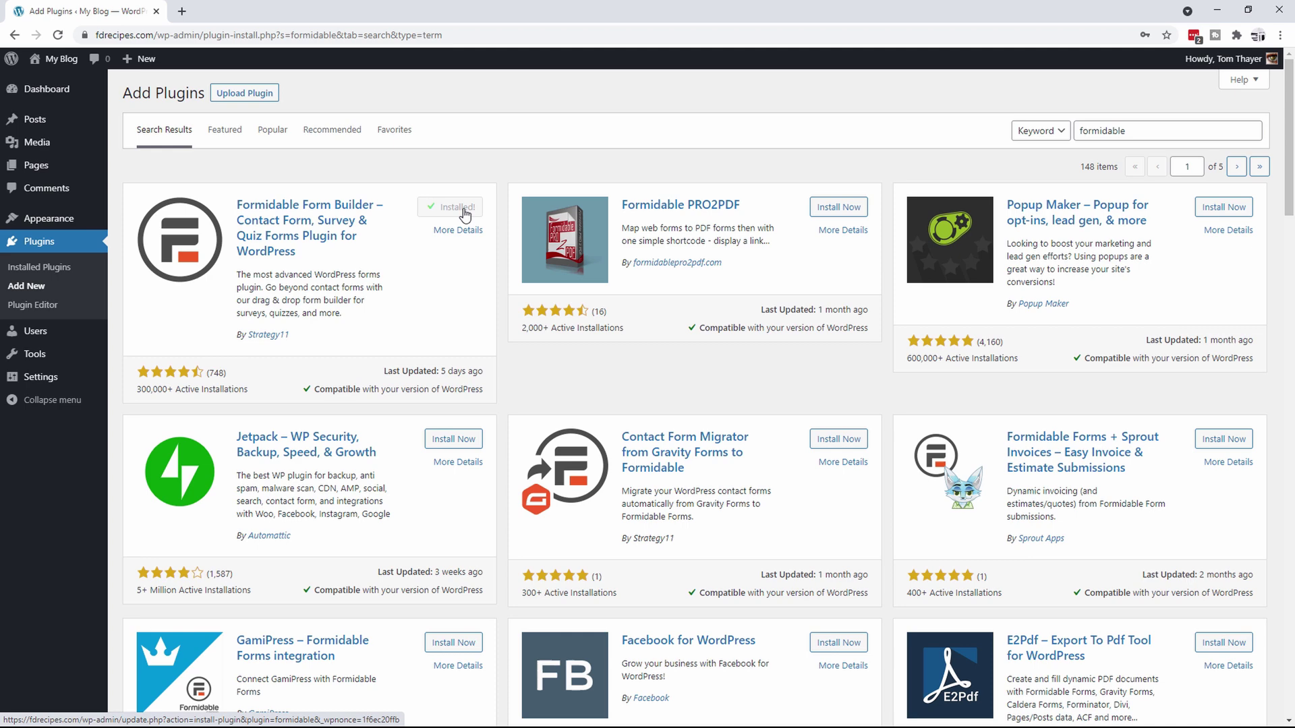
{"action": "left_click", "coordinate": [465, 209]}
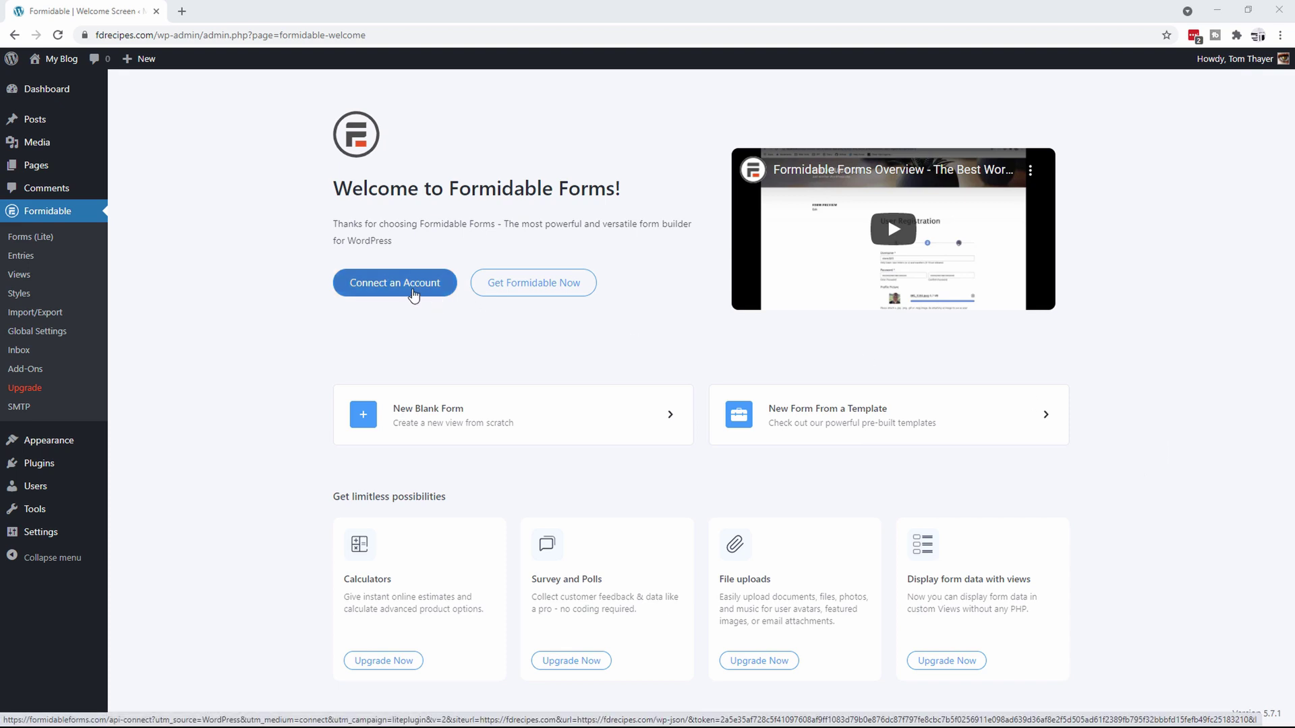
Connect the Formidable account using the saved login and try to install Formidable Forms Pro automatically
{"action": "left_click", "coordinate": [409, 286]}
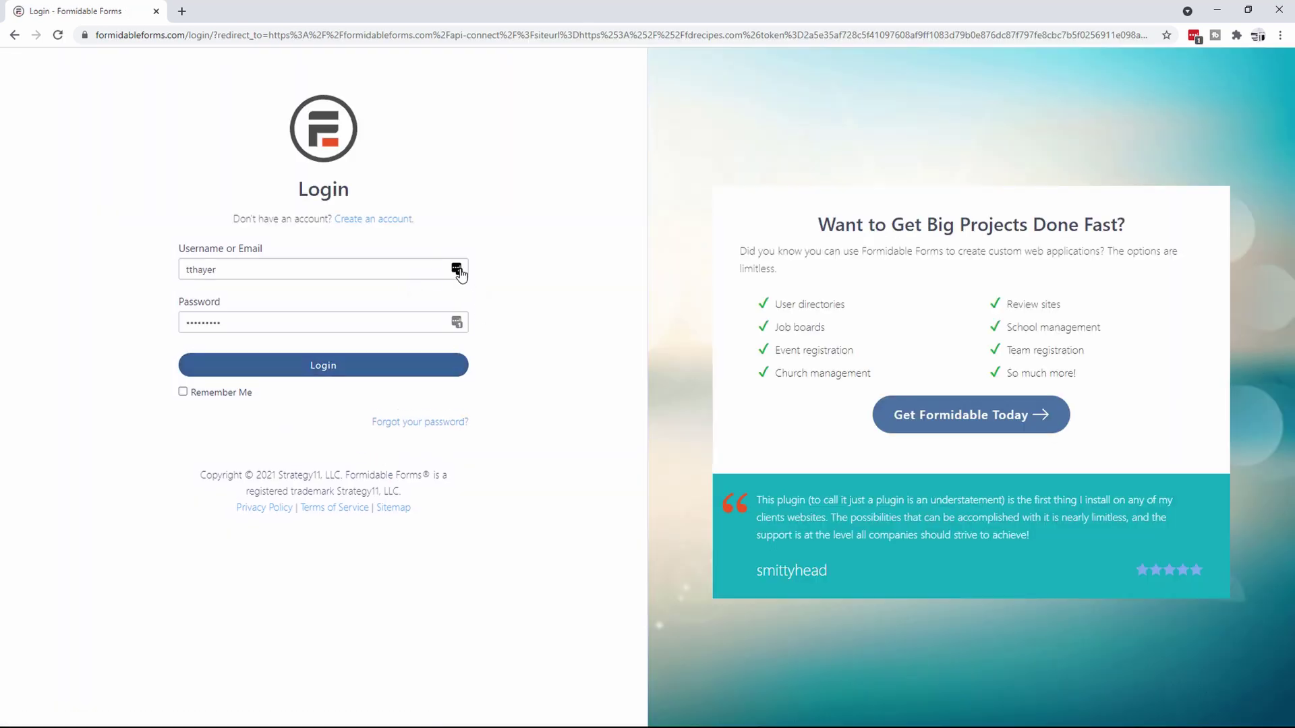
{"action": "left_click", "coordinate": [321, 367]}
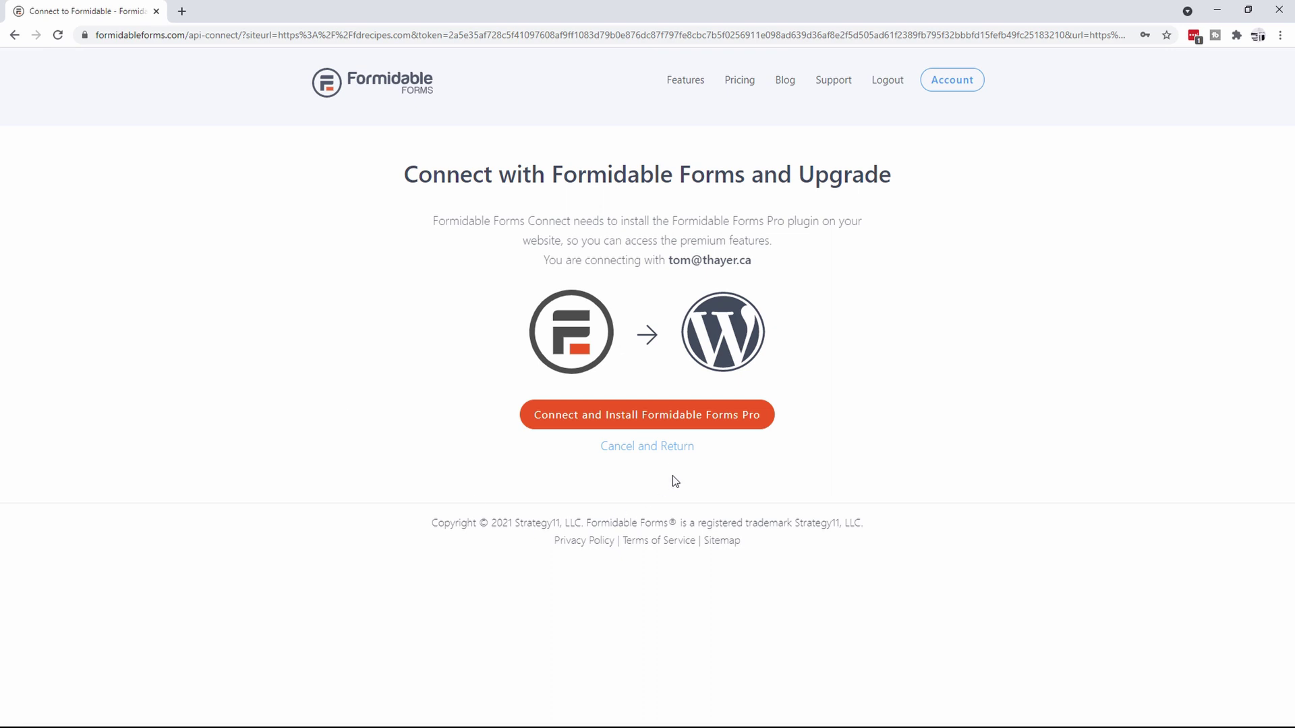
{"action": "left_click", "coordinate": [644, 425]}
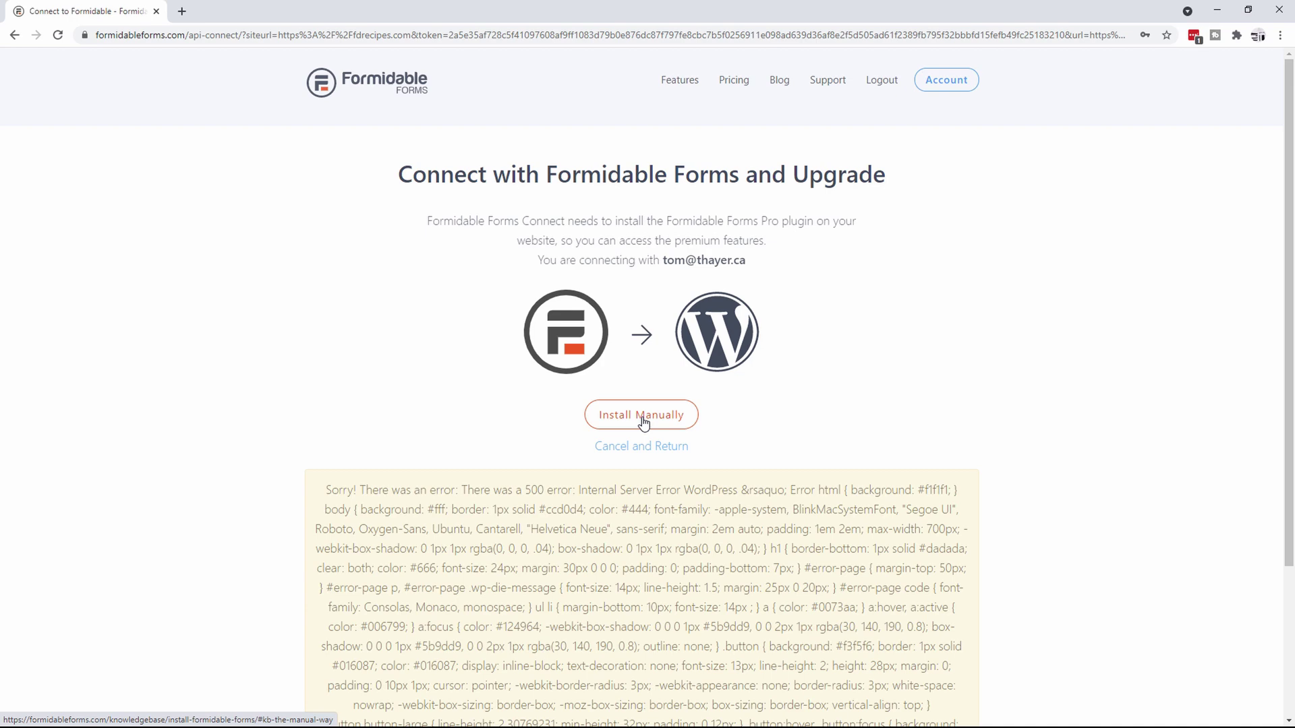
Go through the manual installation guide to the Formidable account page and select the license key
{"action": "left_click", "coordinate": [643, 418]}
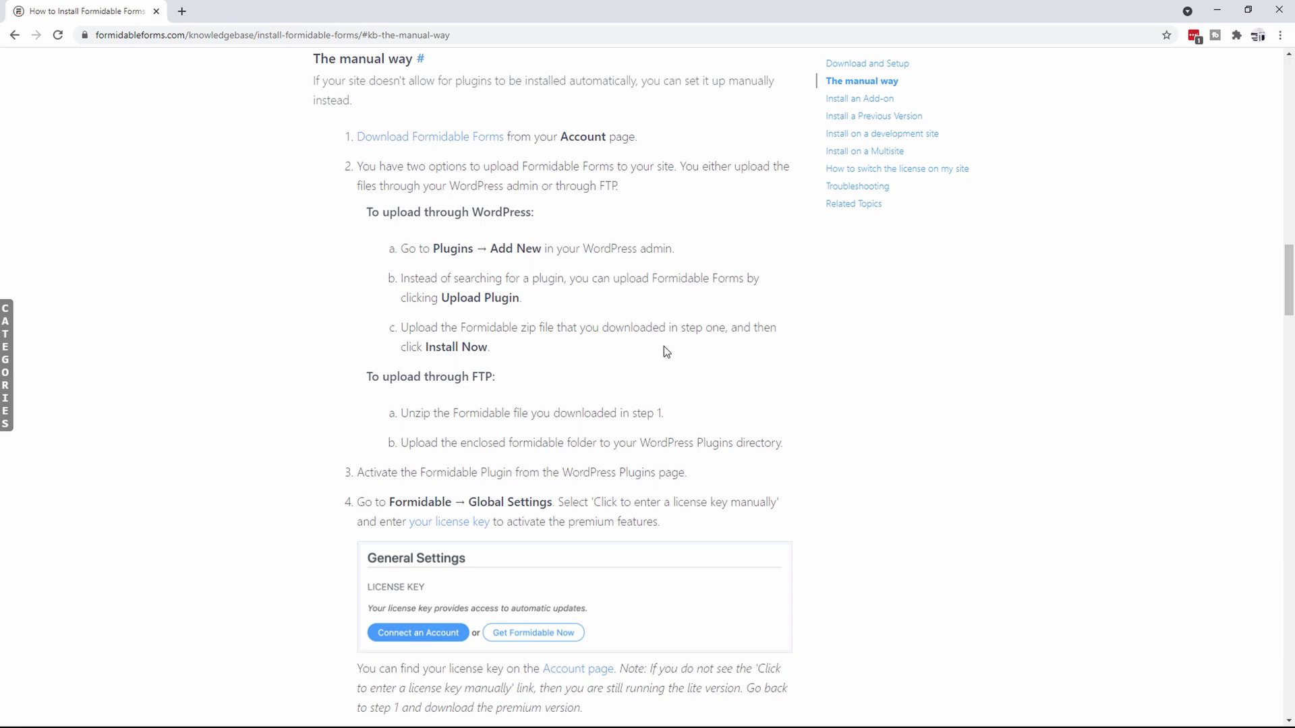
{"action": "scroll", "coordinate": [689, 297], "scroll_direction": "up", "scroll_amount": 2}
{"action": "scroll", "coordinate": [691, 298], "scroll_direction": "up", "scroll_amount": 4}
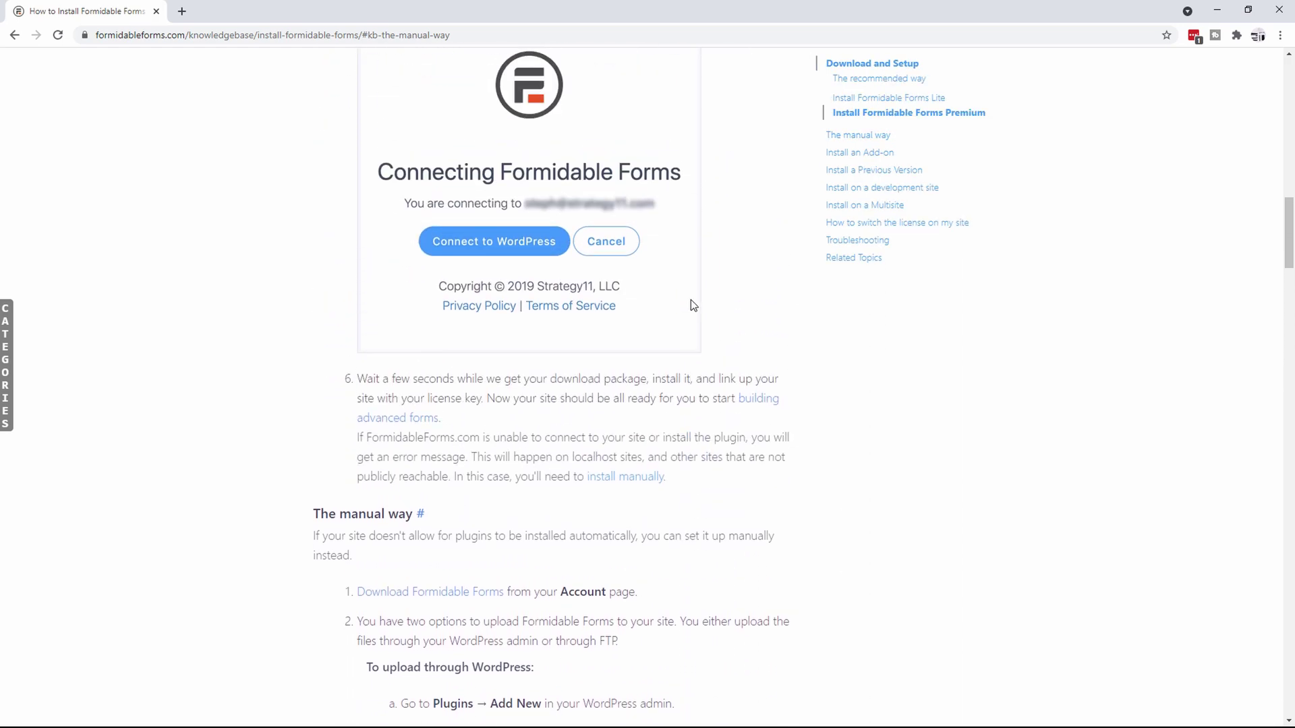
{"action": "scroll", "coordinate": [576, 327], "scroll_direction": "up", "scroll_amount": 4}
{"action": "scroll", "coordinate": [563, 330], "scroll_direction": "up", "scroll_amount": 18}
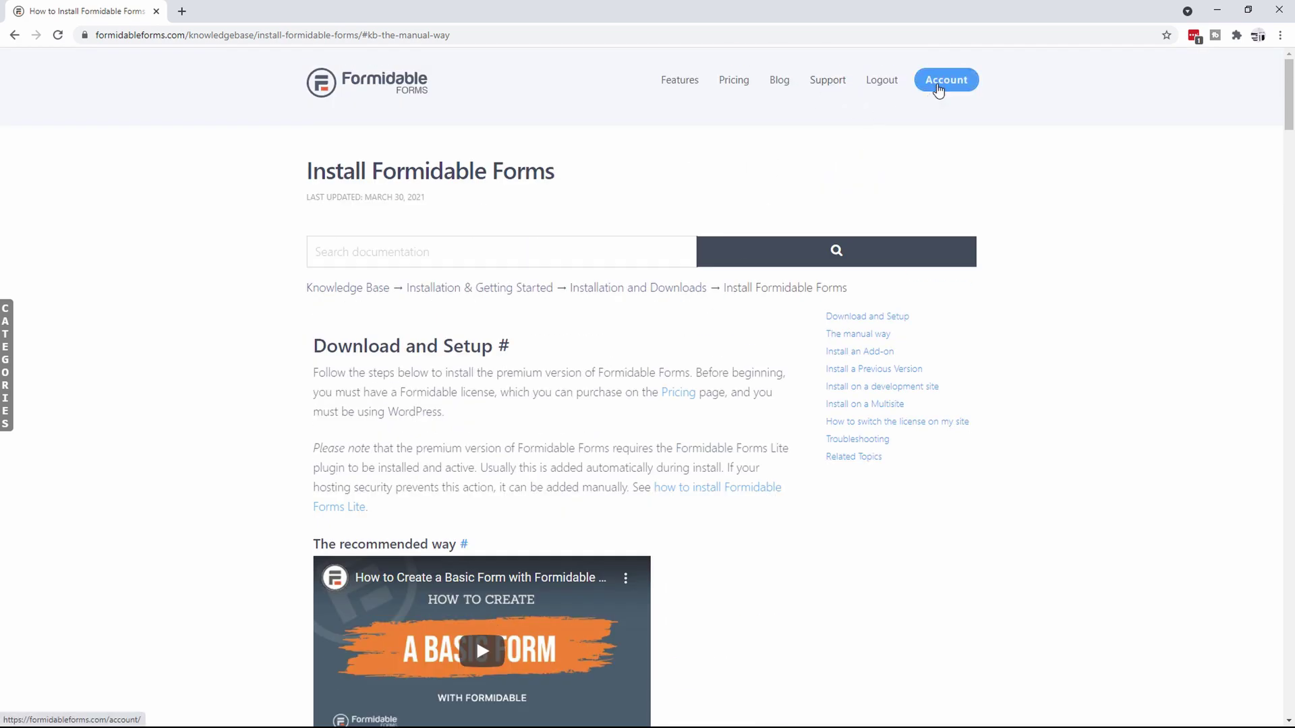
{"action": "left_click", "coordinate": [938, 90]}
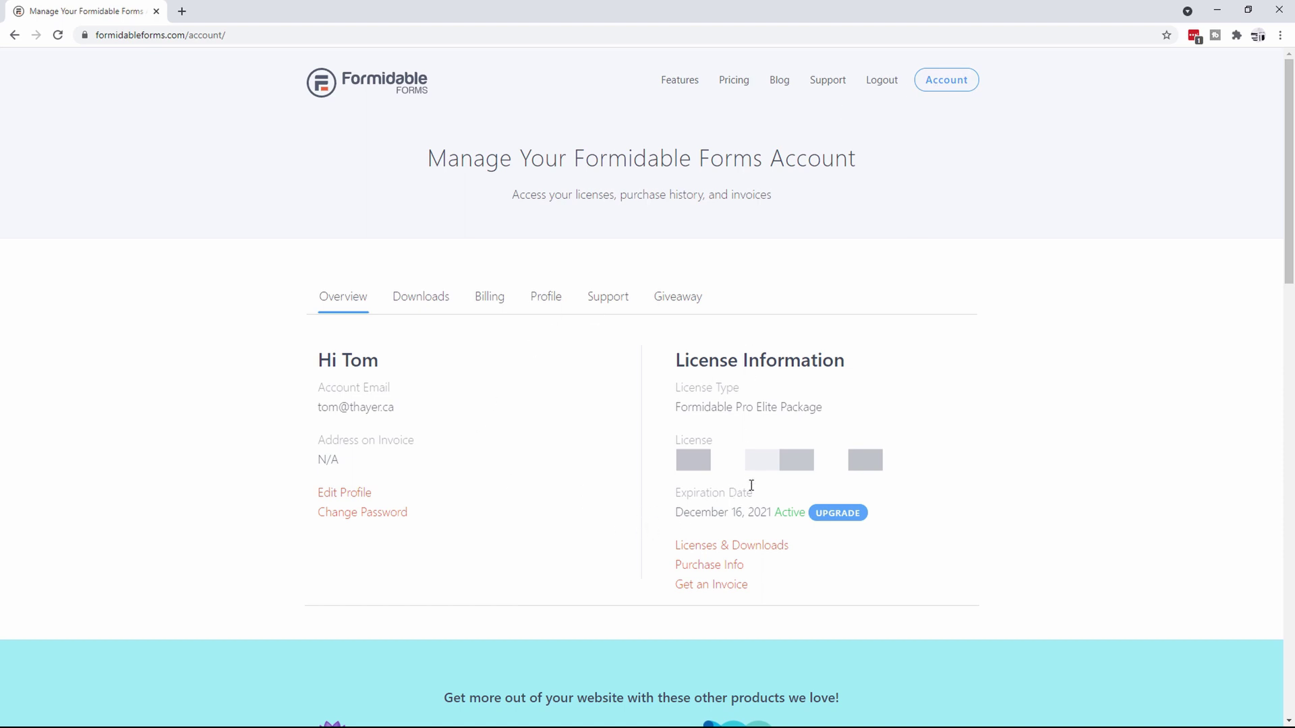
{"action": "left_click_drag", "start_coordinate": [671, 471], "coordinate": [876, 470]}
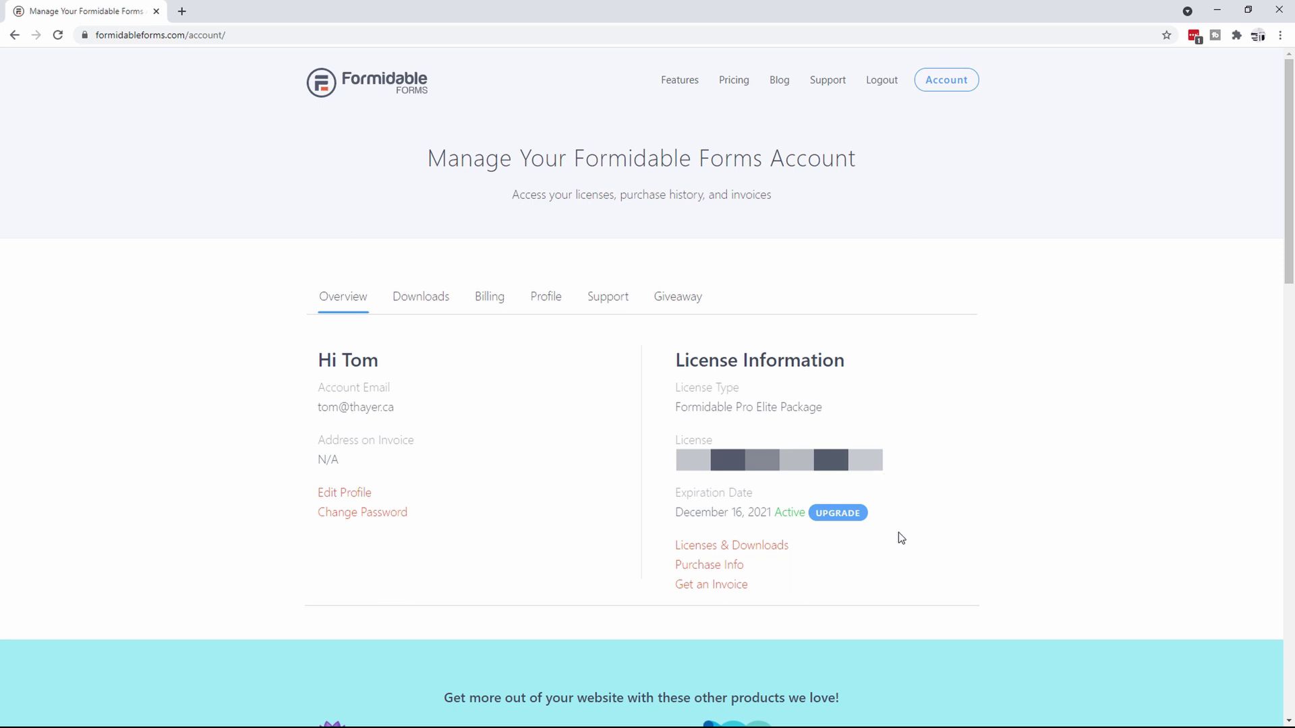
Download the Formidable Pro Elite Package from the account's downloads and save formidable-pro-4.10.02p.zip to the Desktop
{"action": "left_click", "coordinate": [735, 553]}
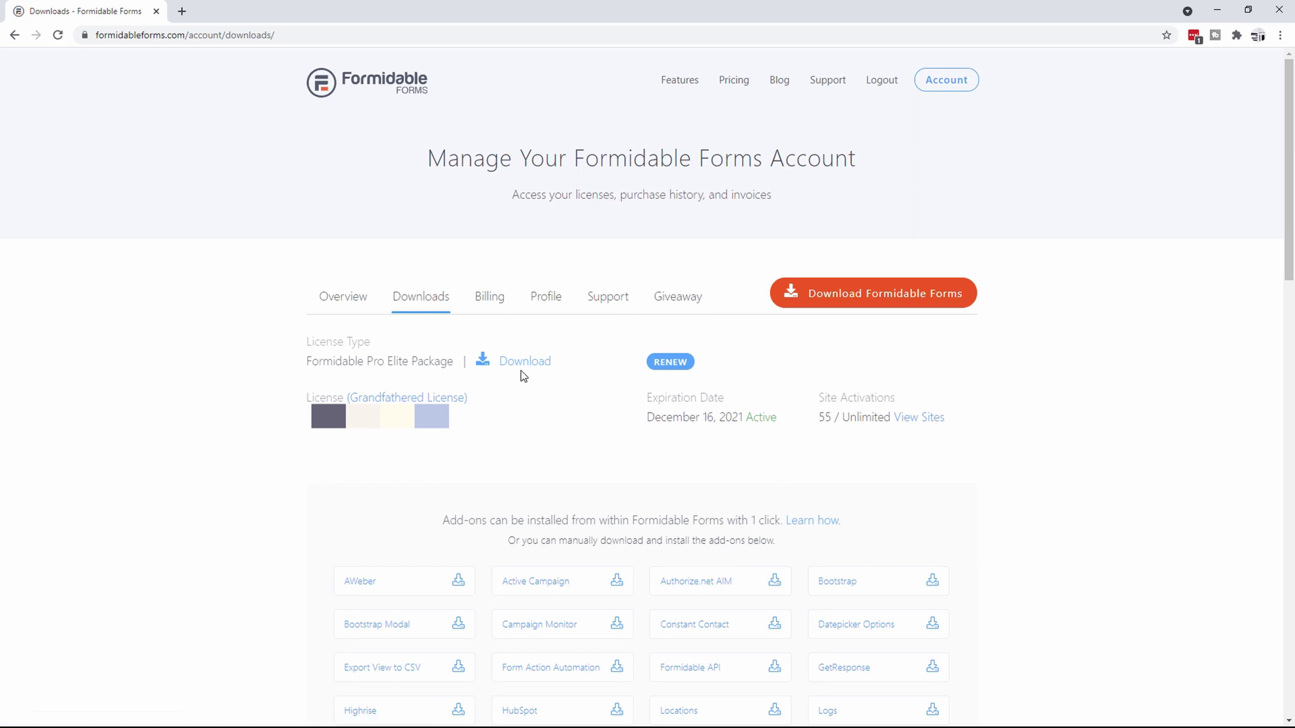
{"action": "left_click", "coordinate": [522, 368]}
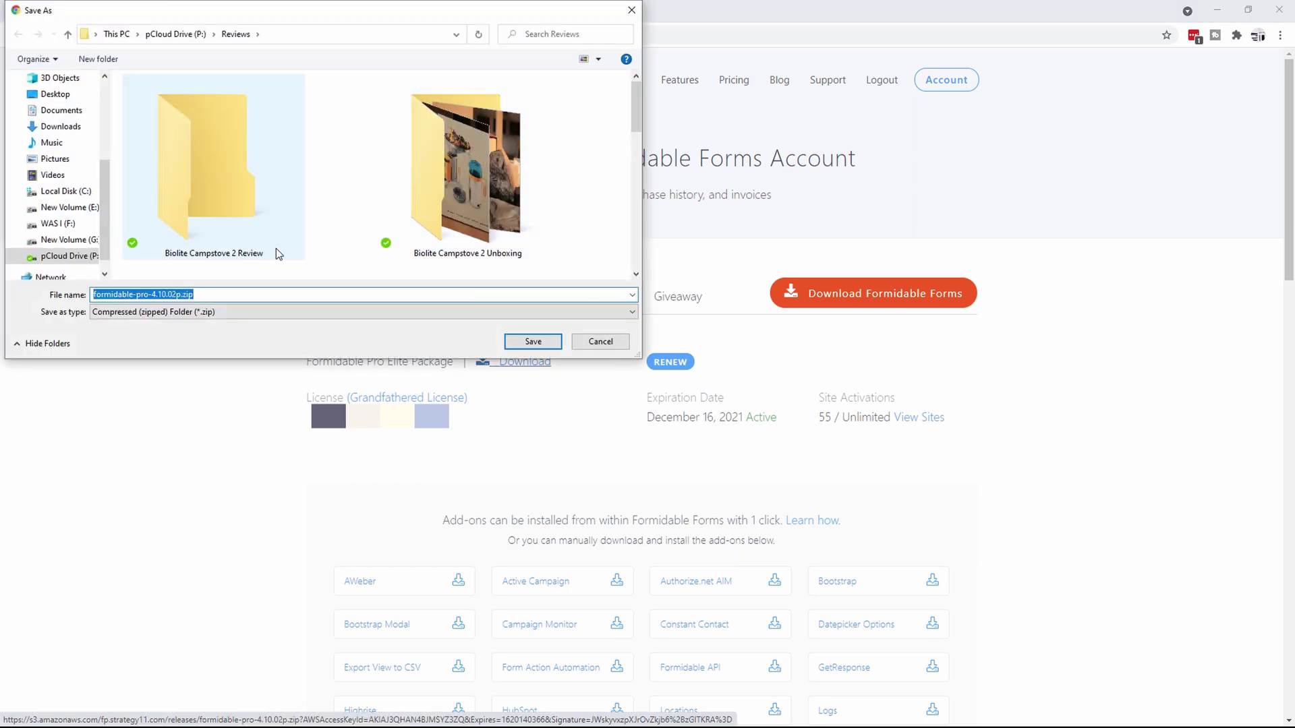
{"action": "left_click", "coordinate": [56, 94]}
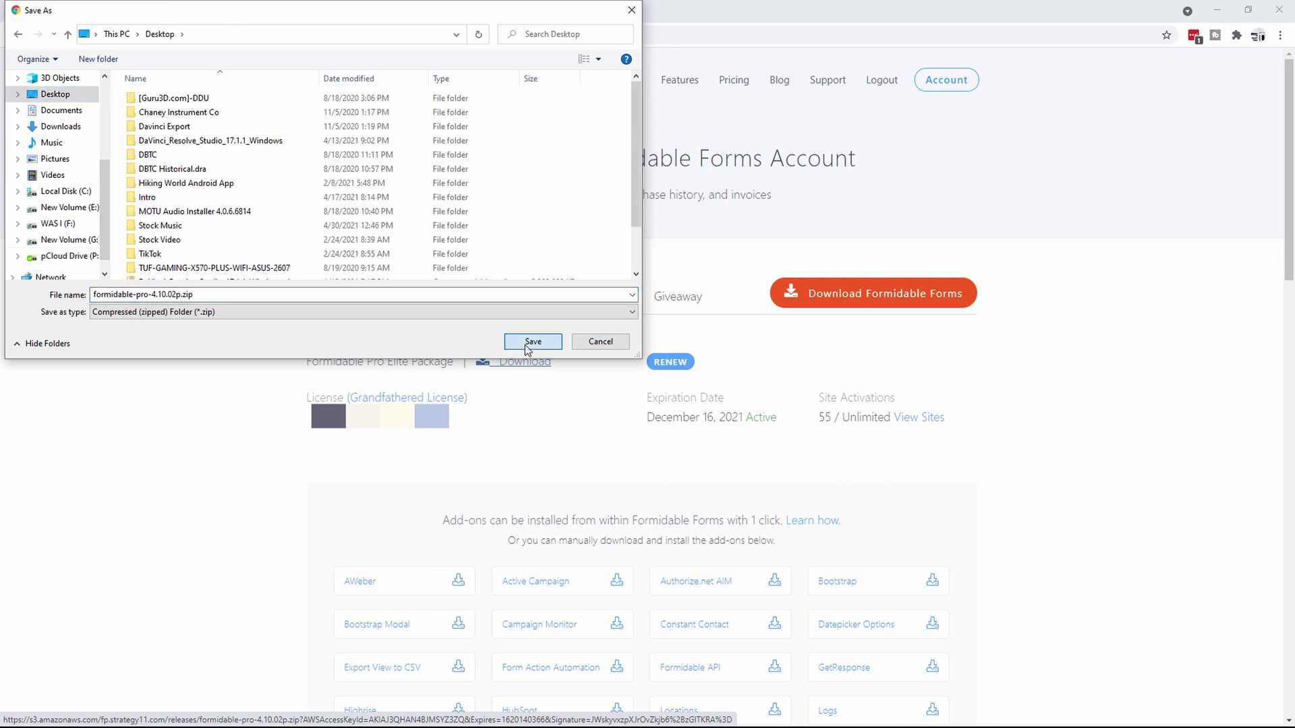
{"action": "left_click", "coordinate": [526, 343]}
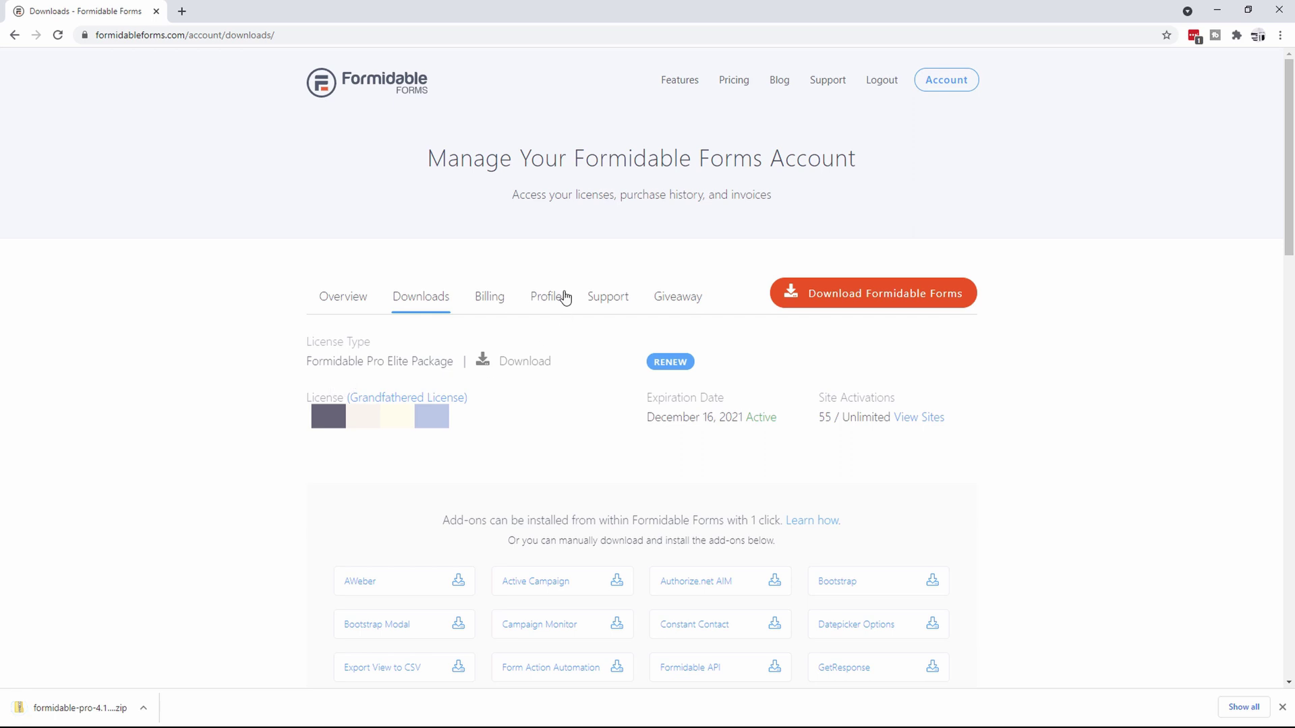
Go back to fdrecipes.com and open its WordPress dashboard at fdrecipes.com/wp-admin/
{"action": "key", "text": "alt+Tab"}
{"action": "key", "text": "alt+Tab"}
{"action": "left_click", "coordinate": [292, 38]}
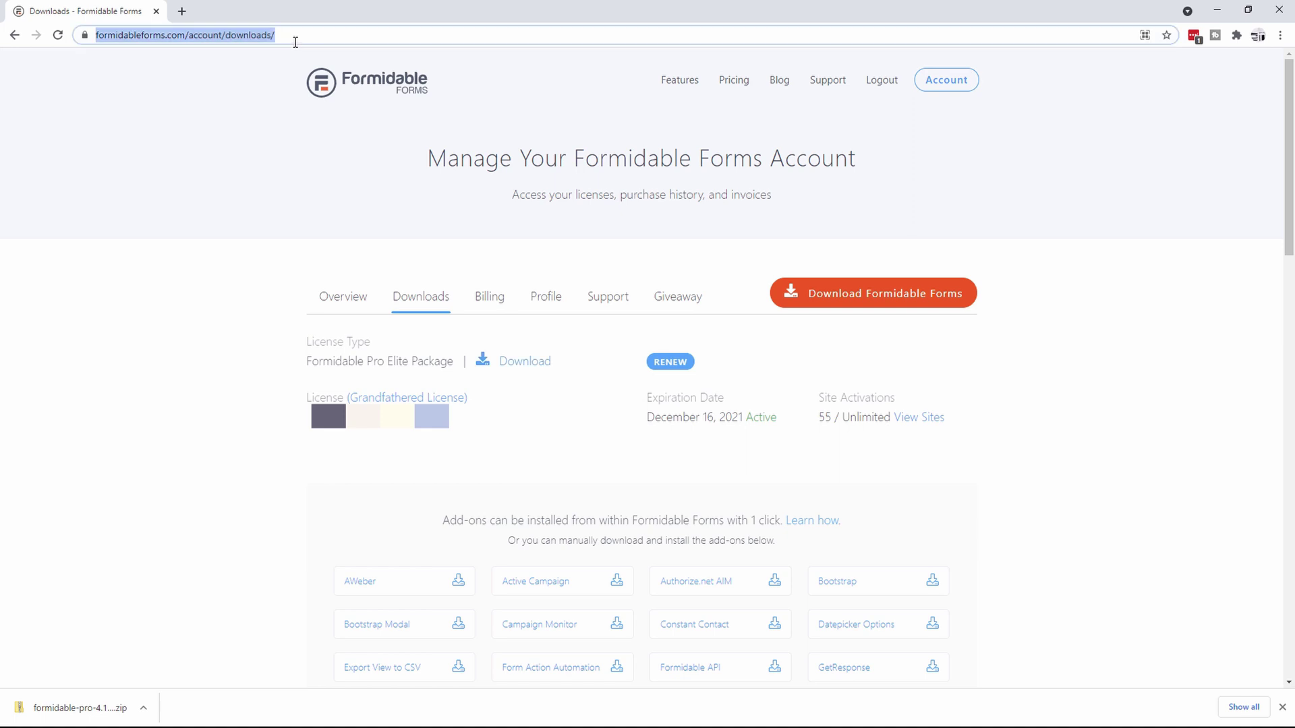
{"action": "type", "text": "fdrecipes.com"}
{"action": "key", "text": "Return"}
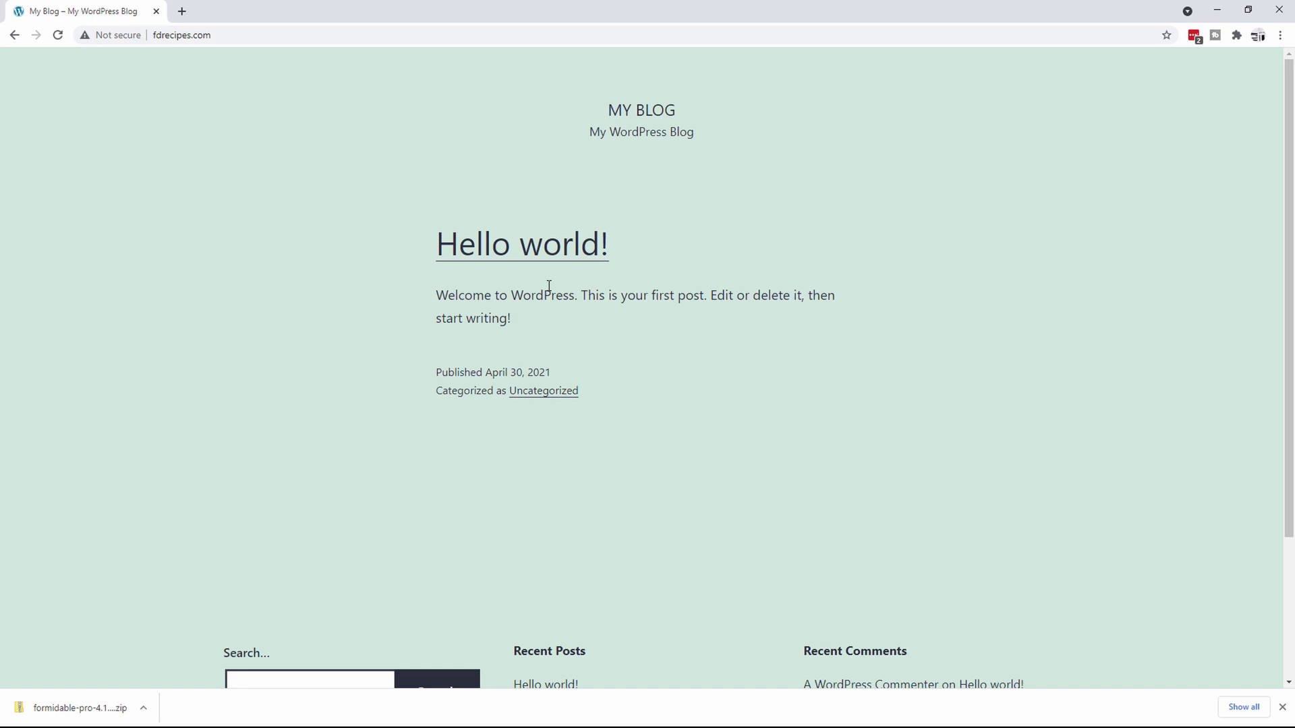
{"action": "left_click", "coordinate": [244, 36]}
{"action": "left_click", "coordinate": [244, 36]}
{"action": "type", "text": "/wp"}
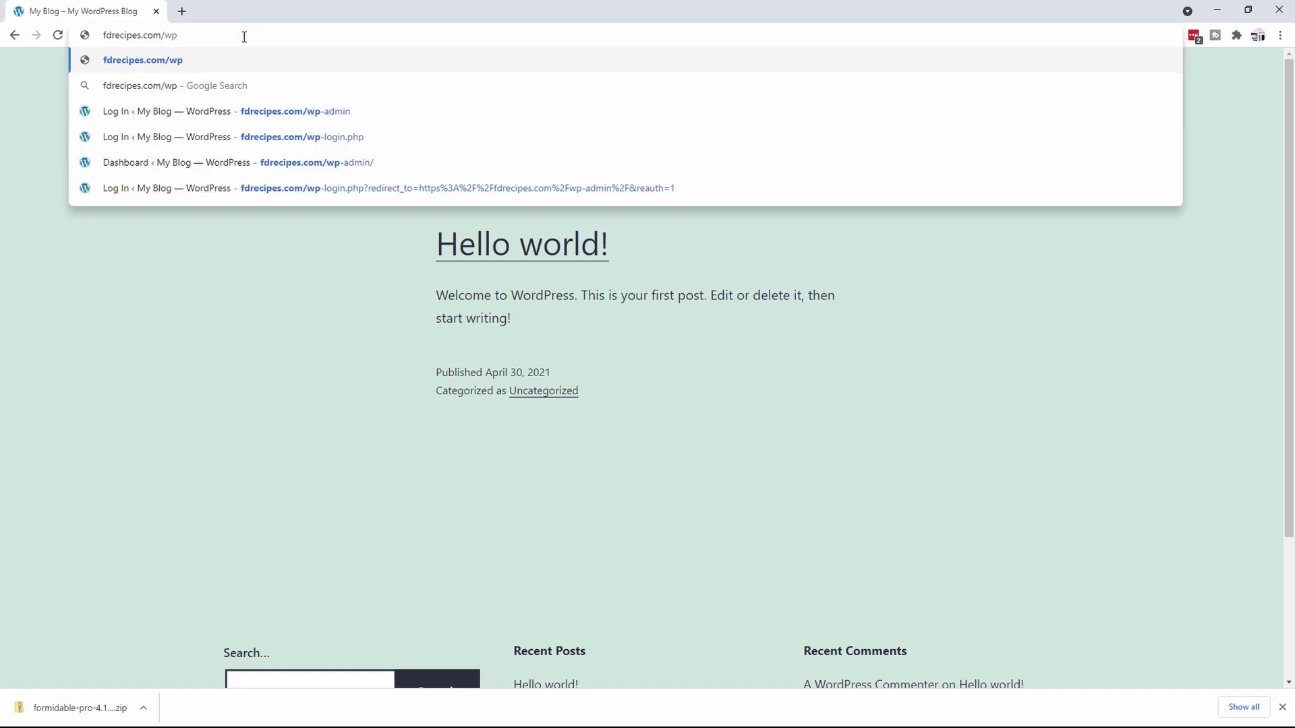
{"action": "key", "text": "Down"}
{"action": "key", "text": "Down"}
{"action": "key", "text": "Return"}
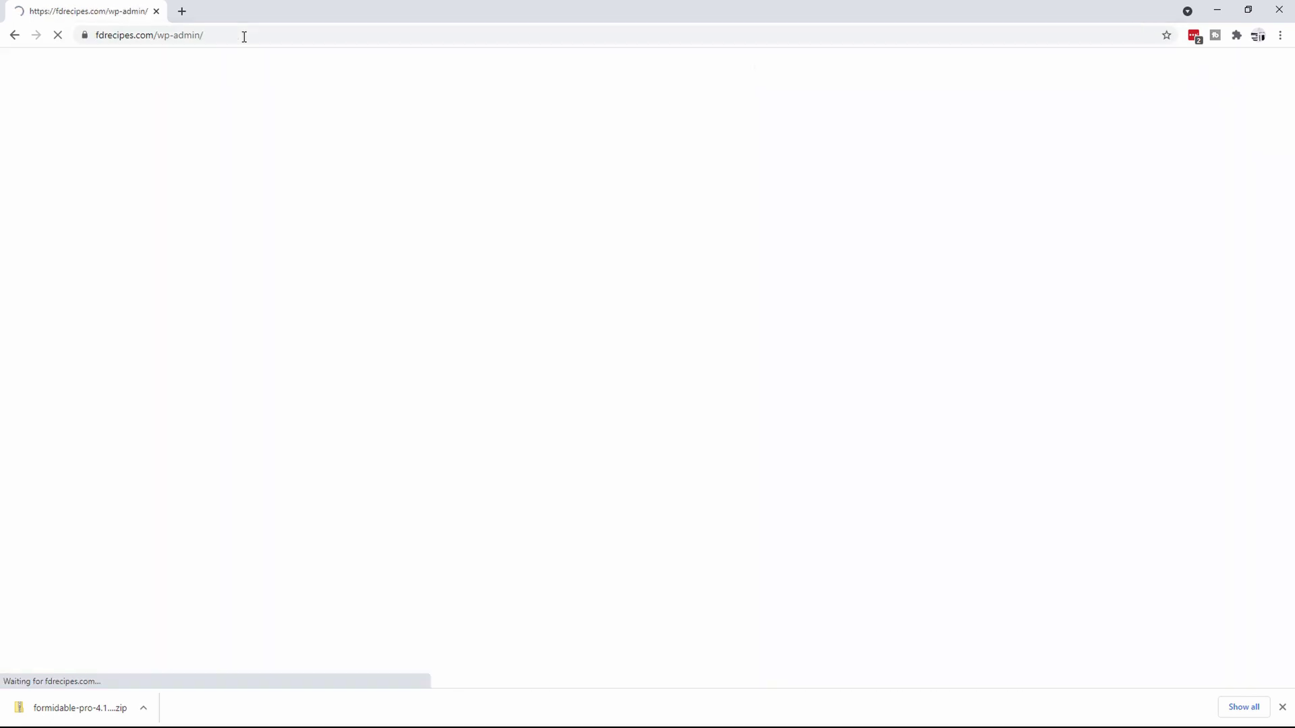
Upload formidable-pro-4.09.04p.zip from the Desktop as a new plugin, then install and activate it
{"action": "mouse_move", "coordinate": [39, 314]}
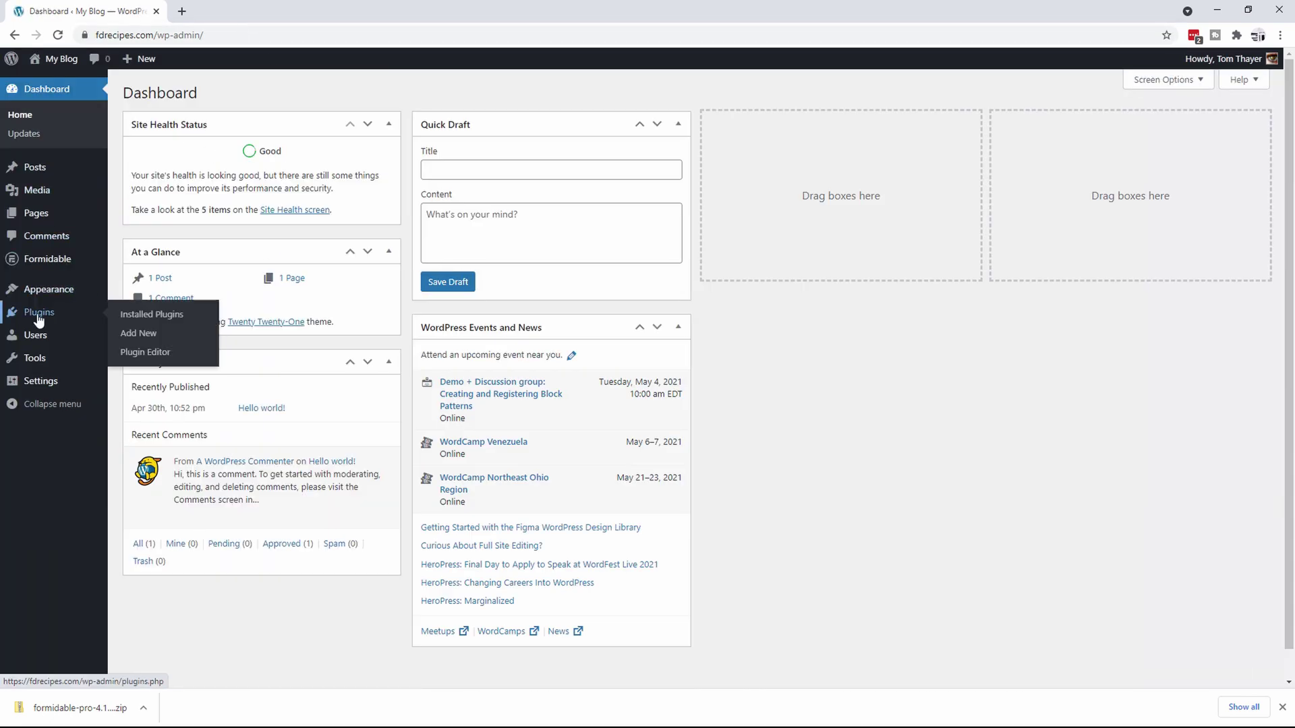
{"action": "left_click", "coordinate": [138, 333]}
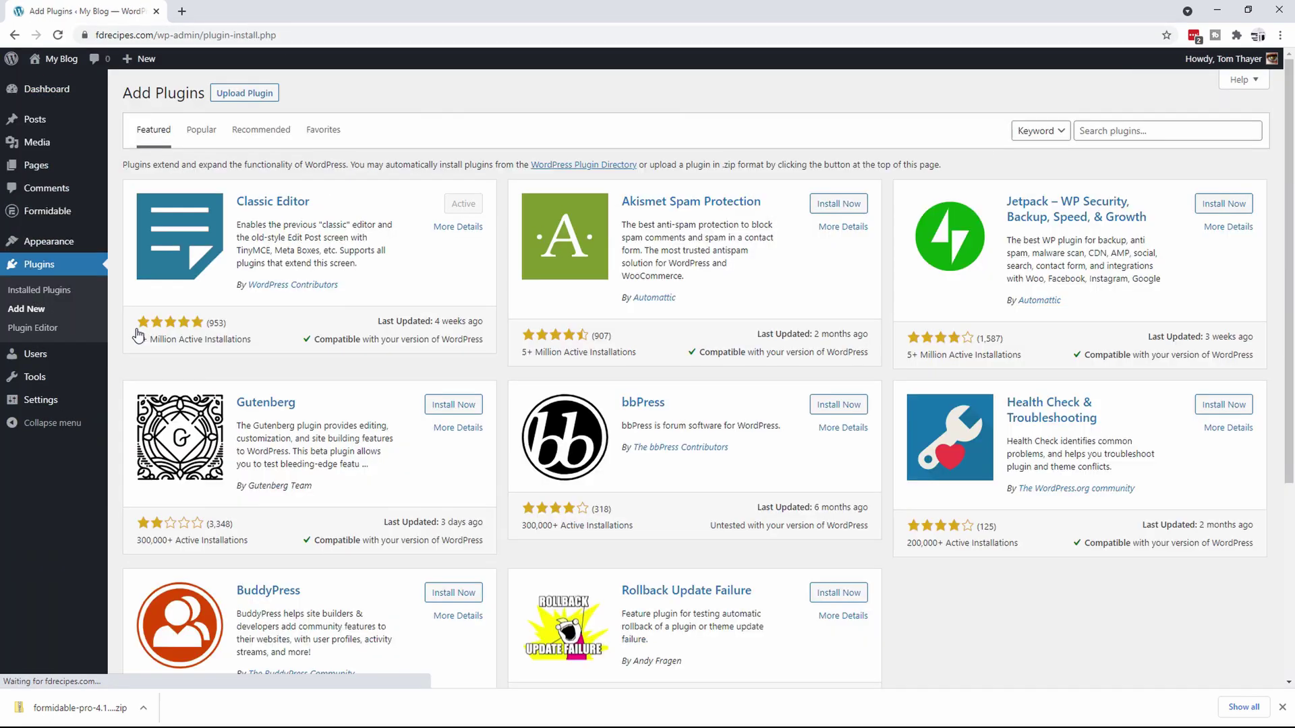
{"action": "left_click", "coordinate": [255, 96]}
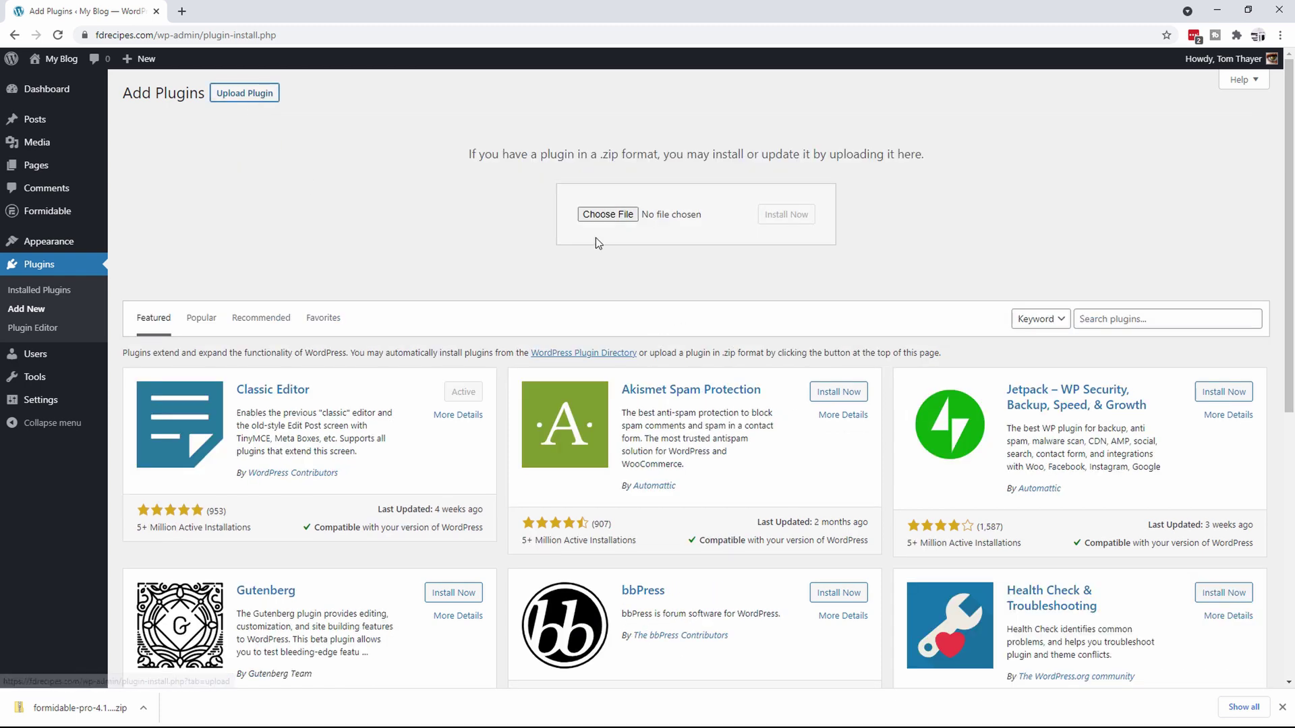
{"action": "left_click", "coordinate": [605, 214]}
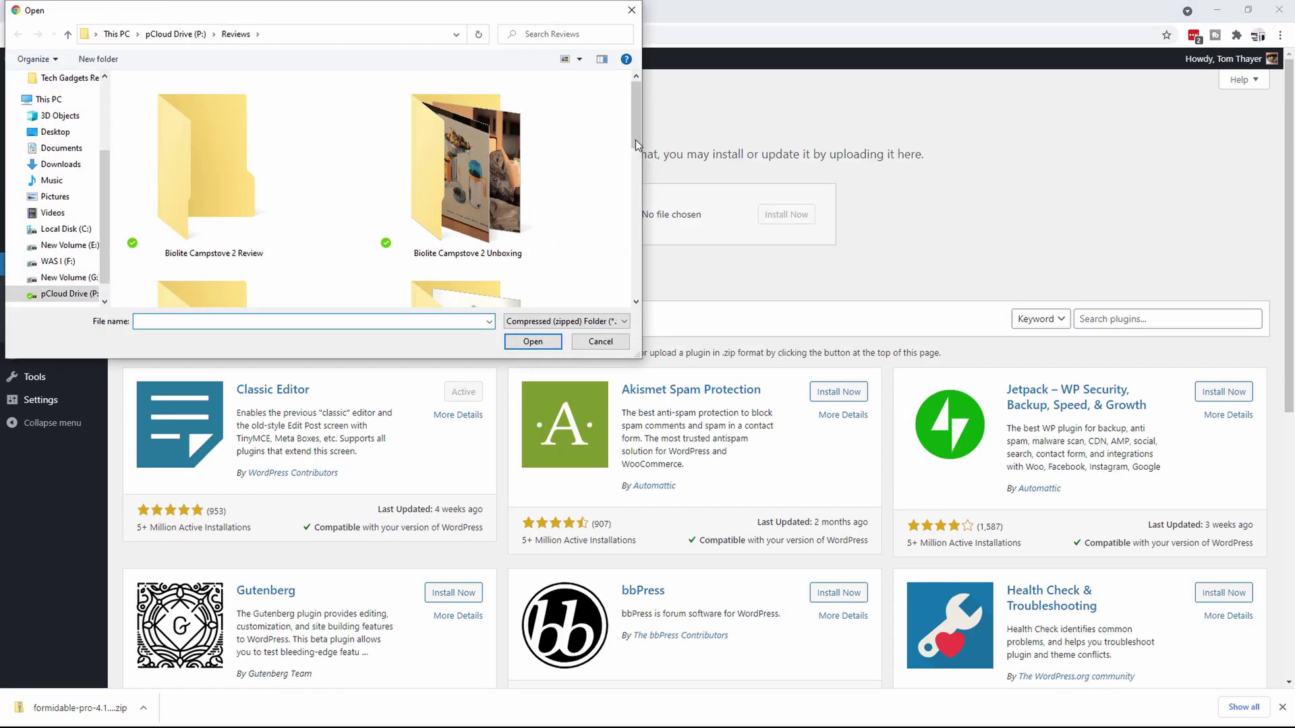
{"action": "left_click", "coordinate": [55, 131]}
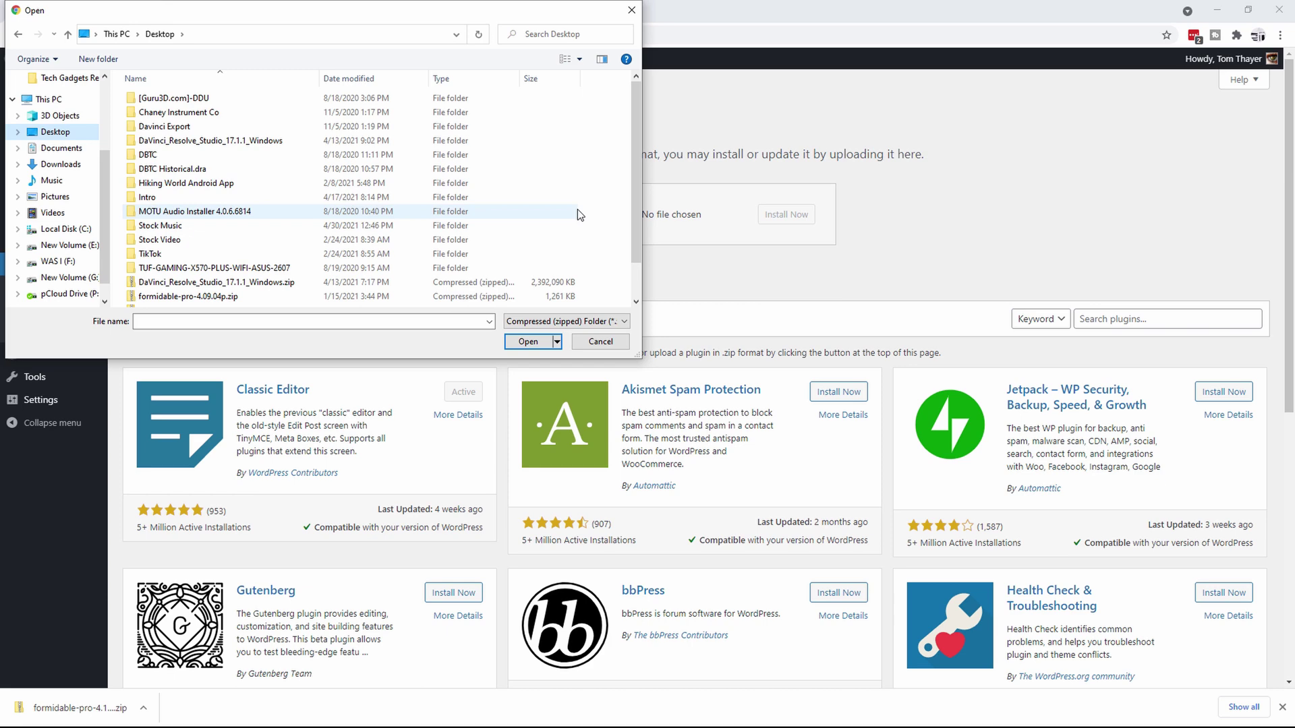
{"action": "left_click", "coordinate": [204, 300]}
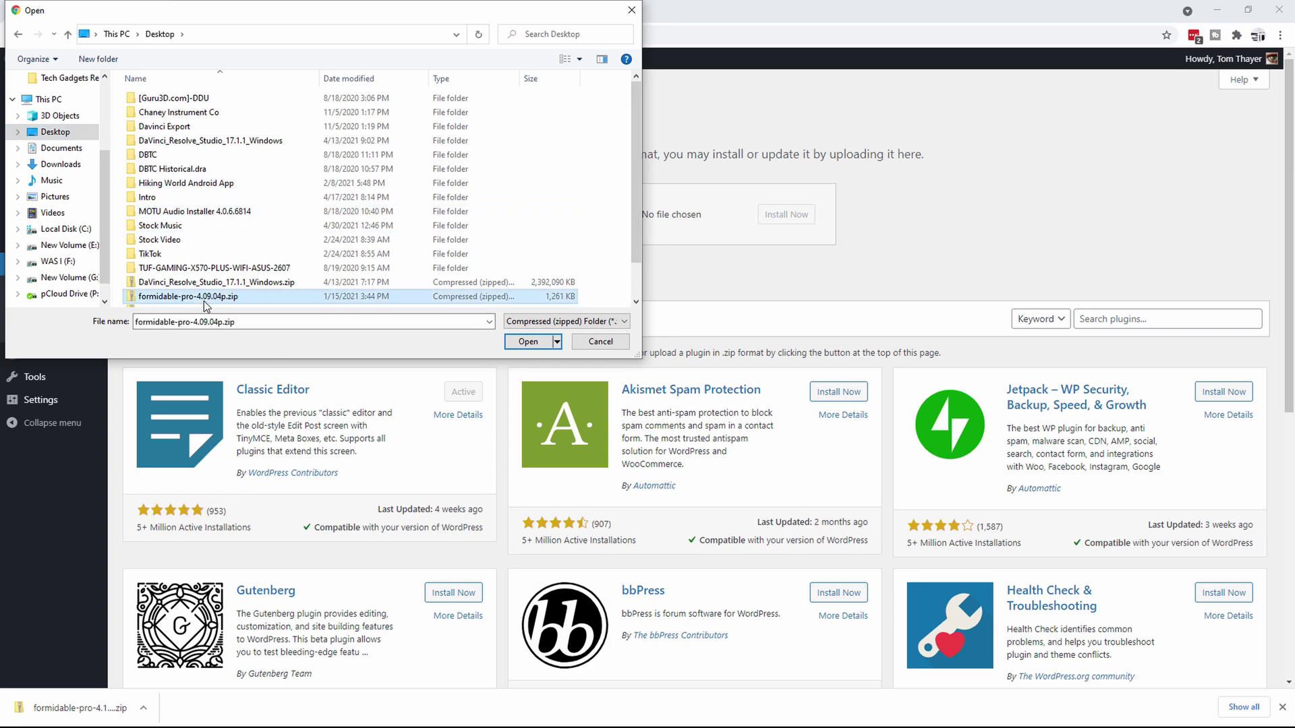
{"action": "double_click", "coordinate": [203, 301]}
{"action": "left_click", "coordinate": [799, 214]}
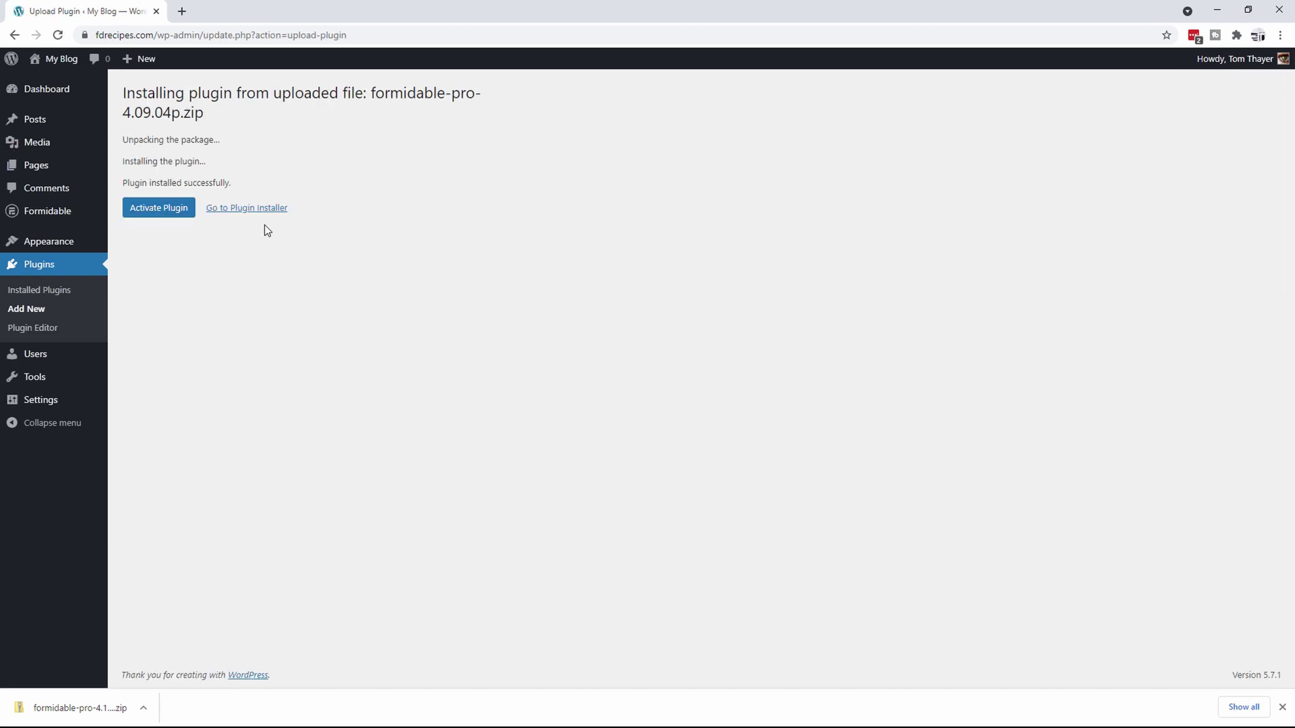
{"action": "left_click", "coordinate": [160, 211]}
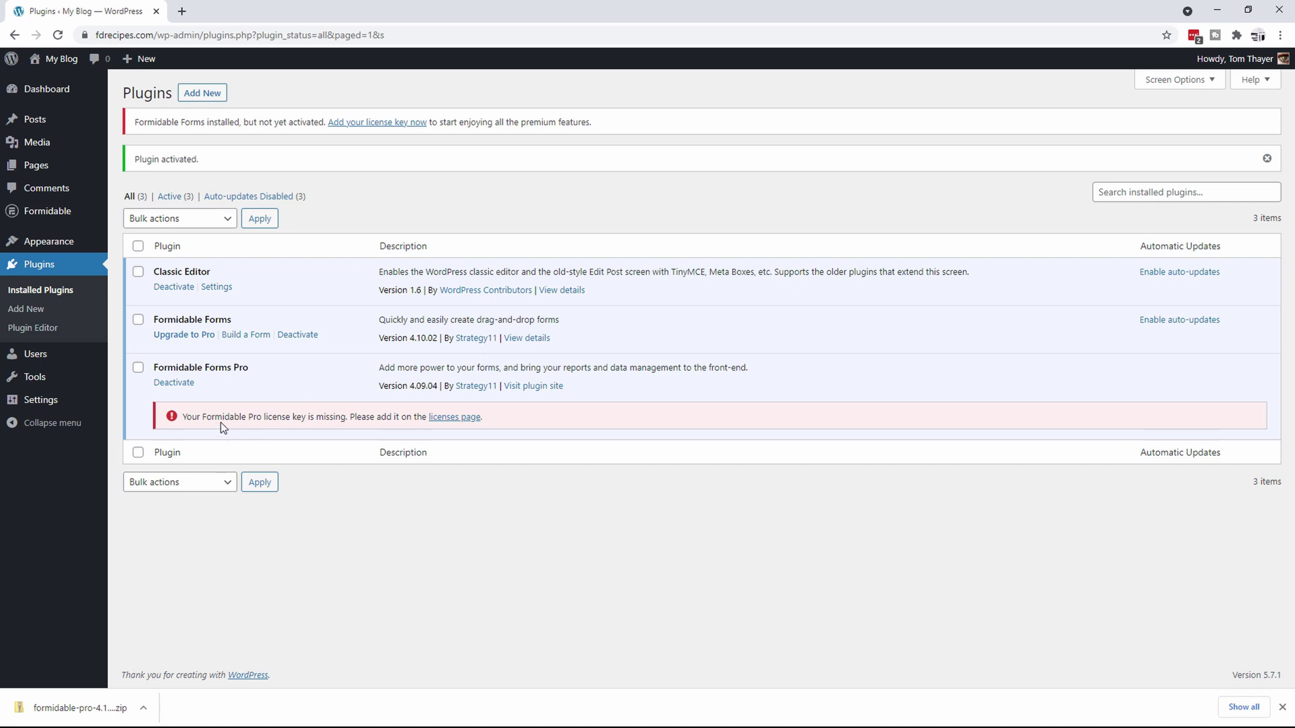
Enter the Formidable Pro license key manually in Formidable's global settings and save the license
{"action": "left_click", "coordinate": [451, 418]}
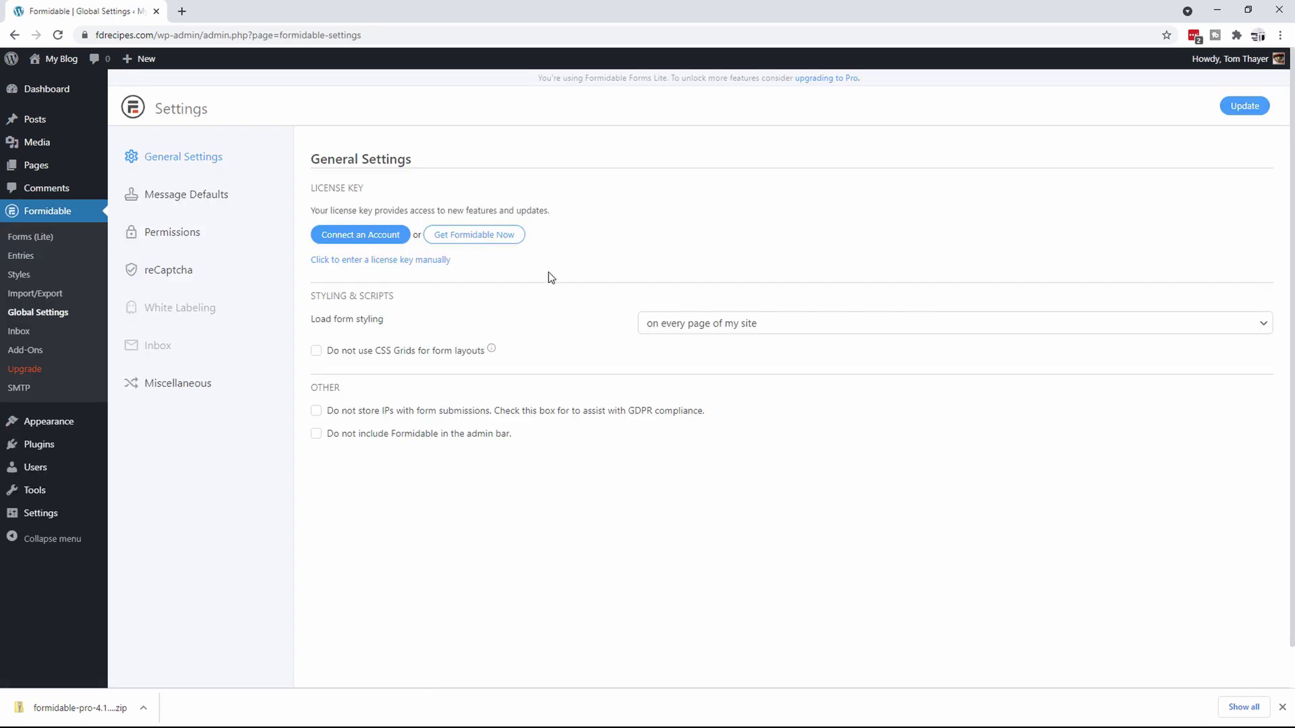
{"action": "left_click", "coordinate": [372, 263]}
{"action": "key", "text": "ctrl+v"}
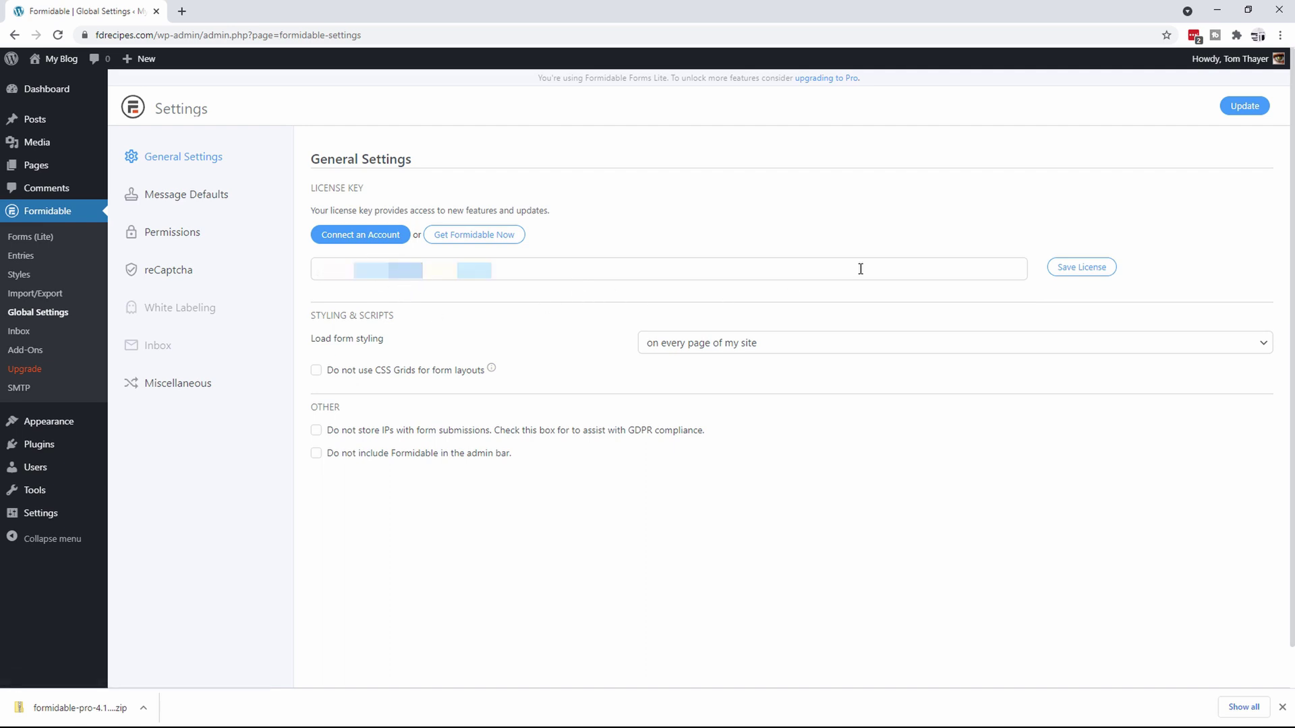
{"action": "left_click", "coordinate": [1070, 267]}
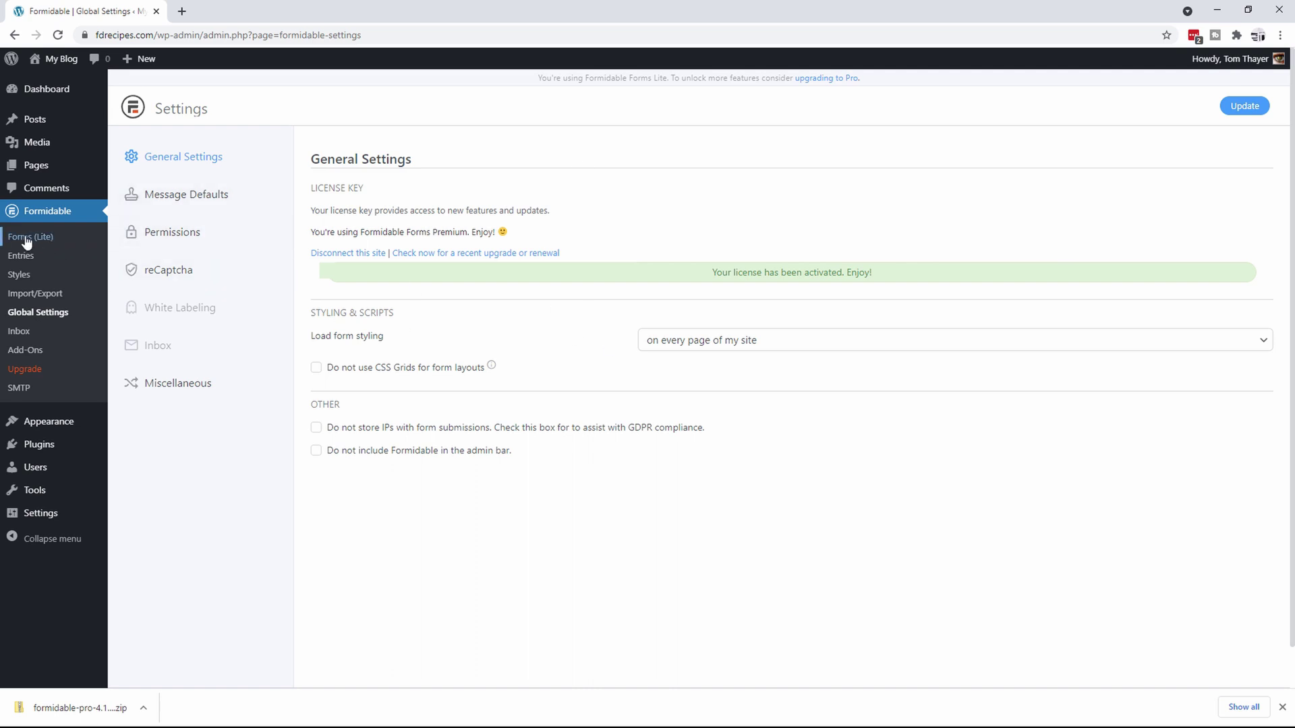
Open the Formidable Add-Ons page from the dashboard and check the status of Formidable Forms Pro
{"action": "left_click", "coordinate": [35, 95]}
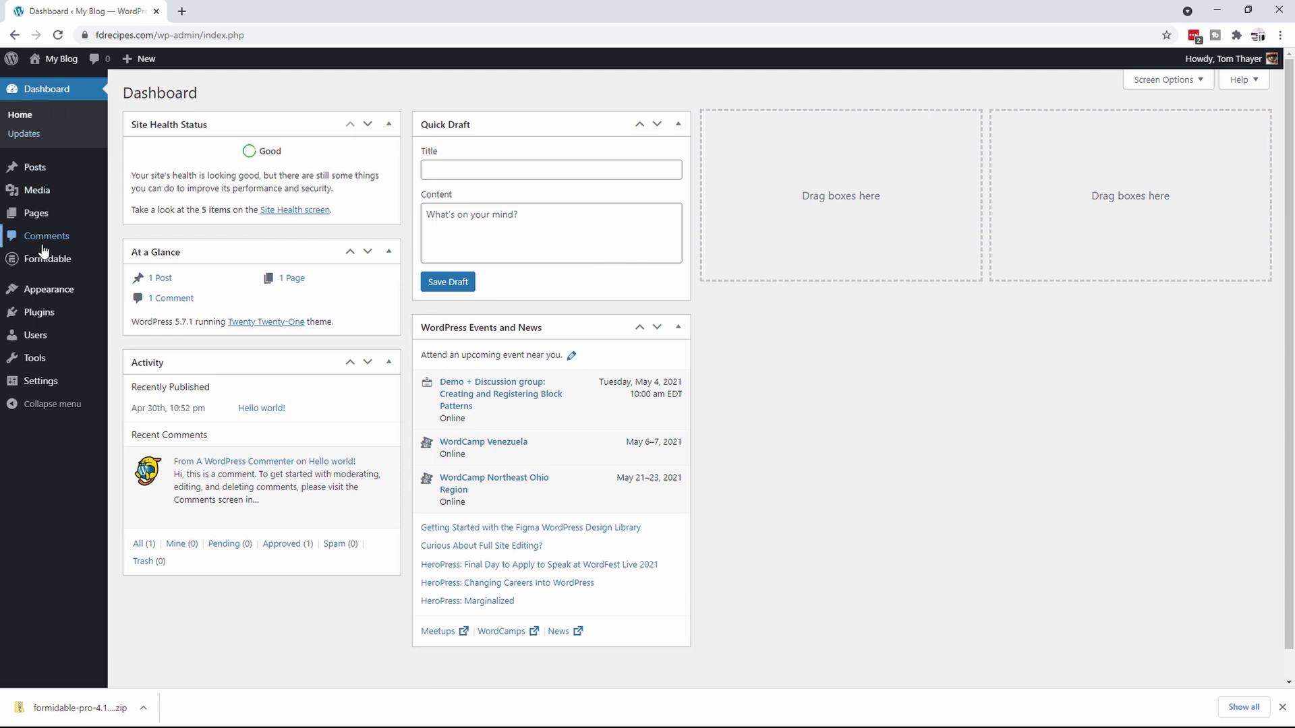
{"action": "mouse_move", "coordinate": [37, 263]}
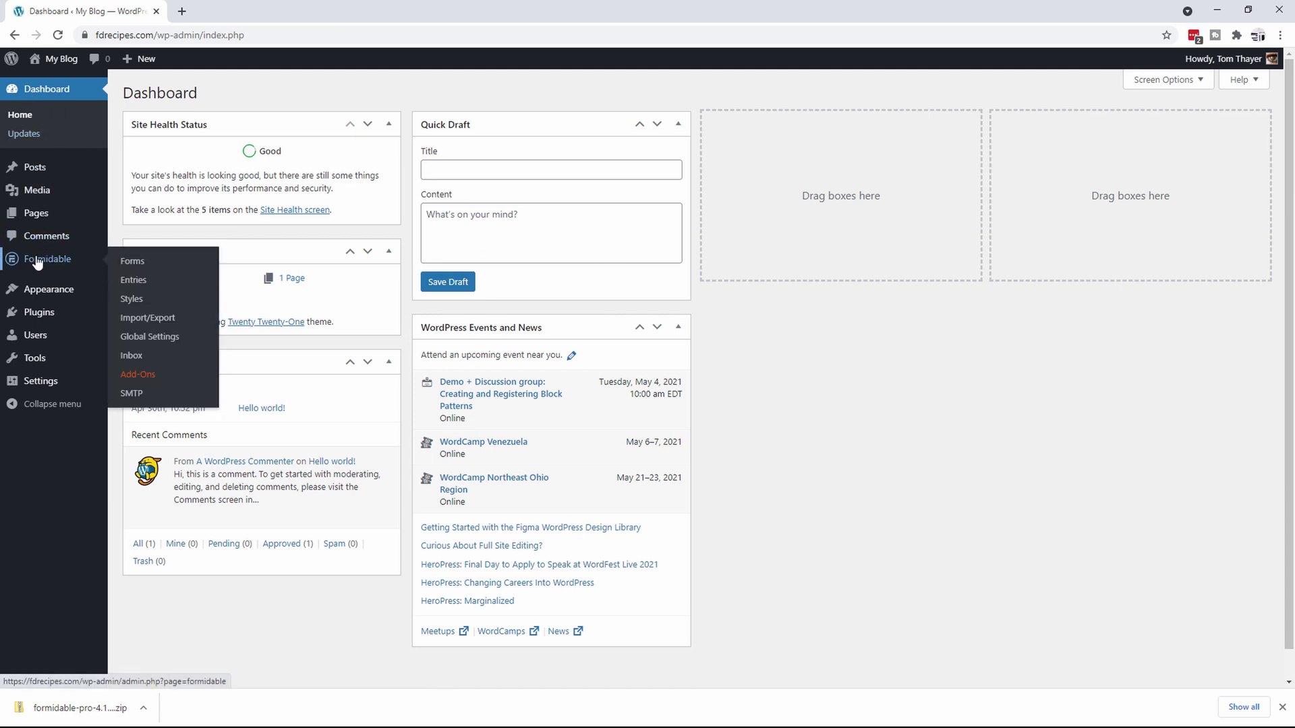
{"action": "left_click", "coordinate": [141, 378]}
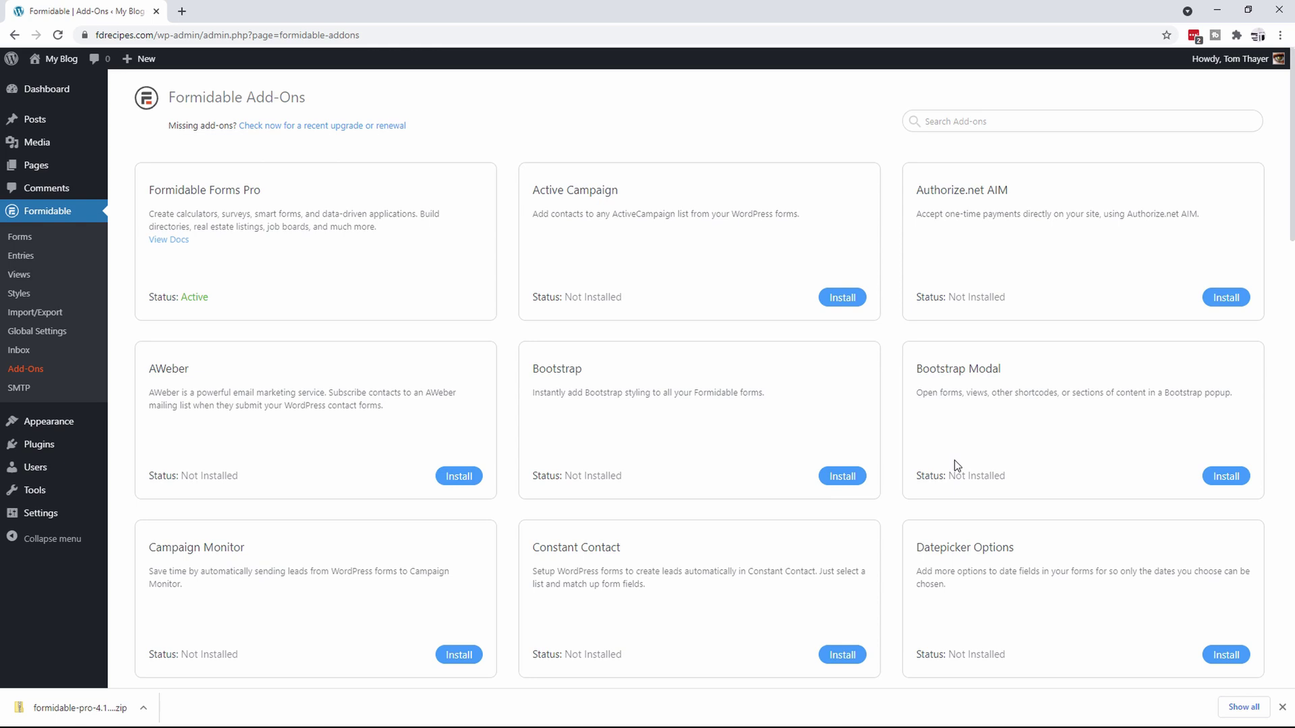
{"action": "double_click", "coordinate": [224, 298]}
{"action": "double_click", "coordinate": [230, 299]}
{"action": "left_click", "coordinate": [233, 300]}
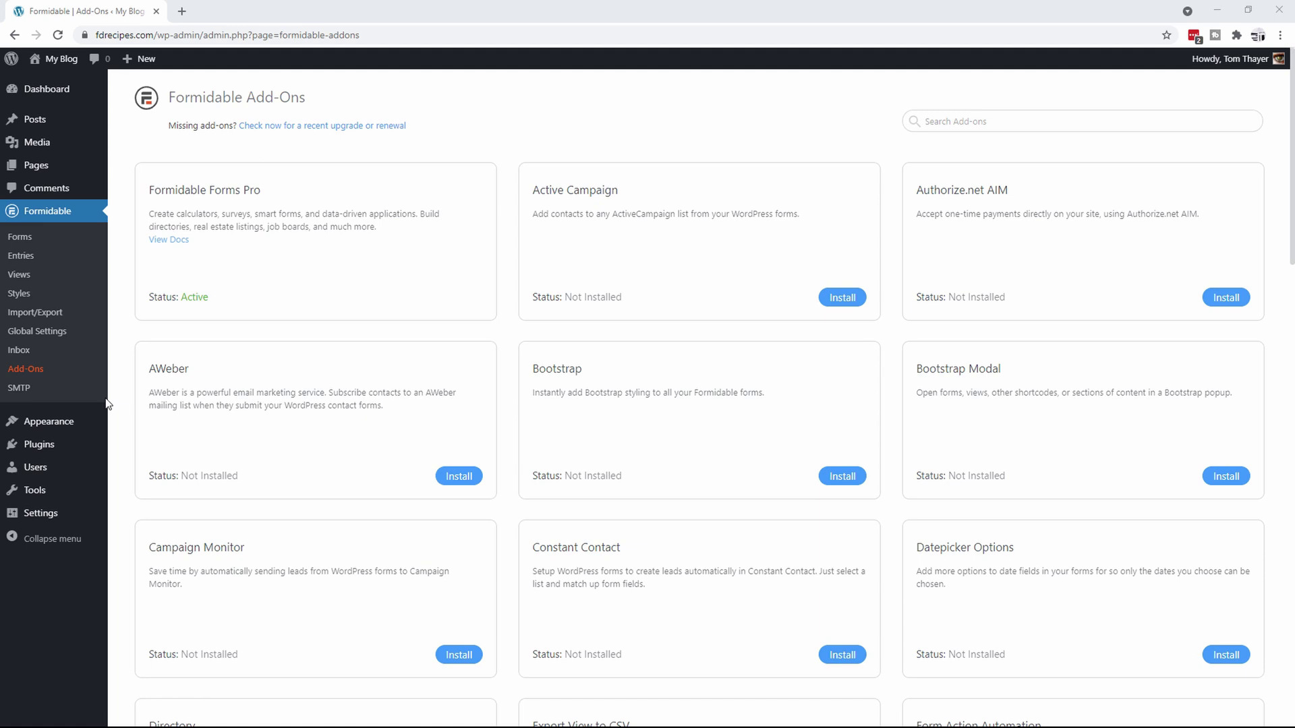
Search the plugin directory for "woody" and install and activate the Woody code snippets plugin
{"action": "mouse_move", "coordinate": [38, 450]}
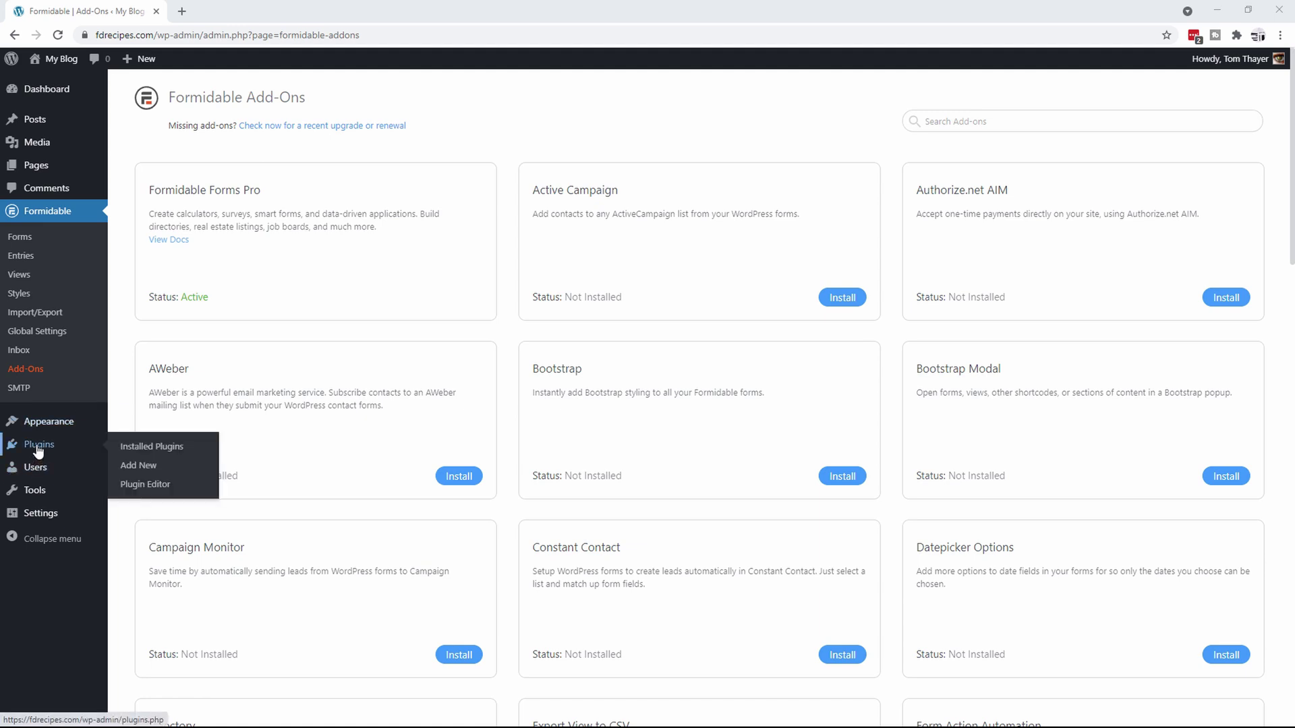
{"action": "left_click", "coordinate": [141, 470]}
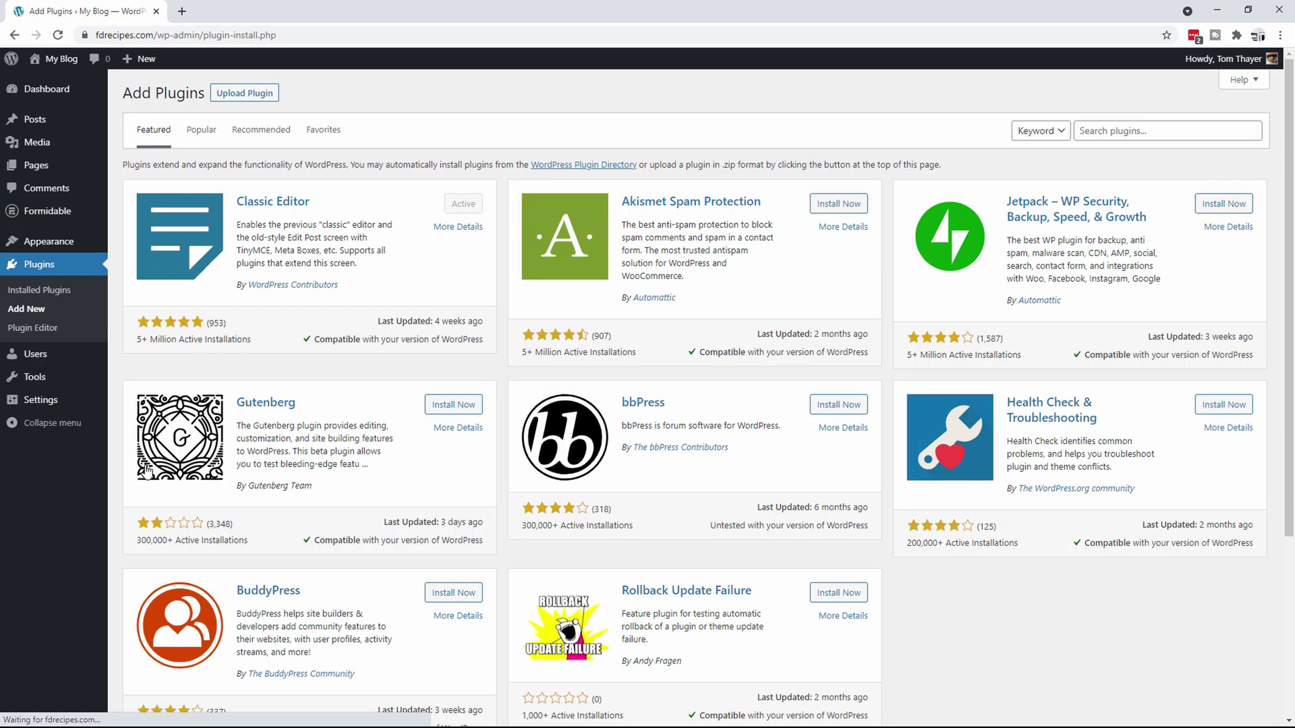
{"action": "left_click", "coordinate": [1122, 131]}
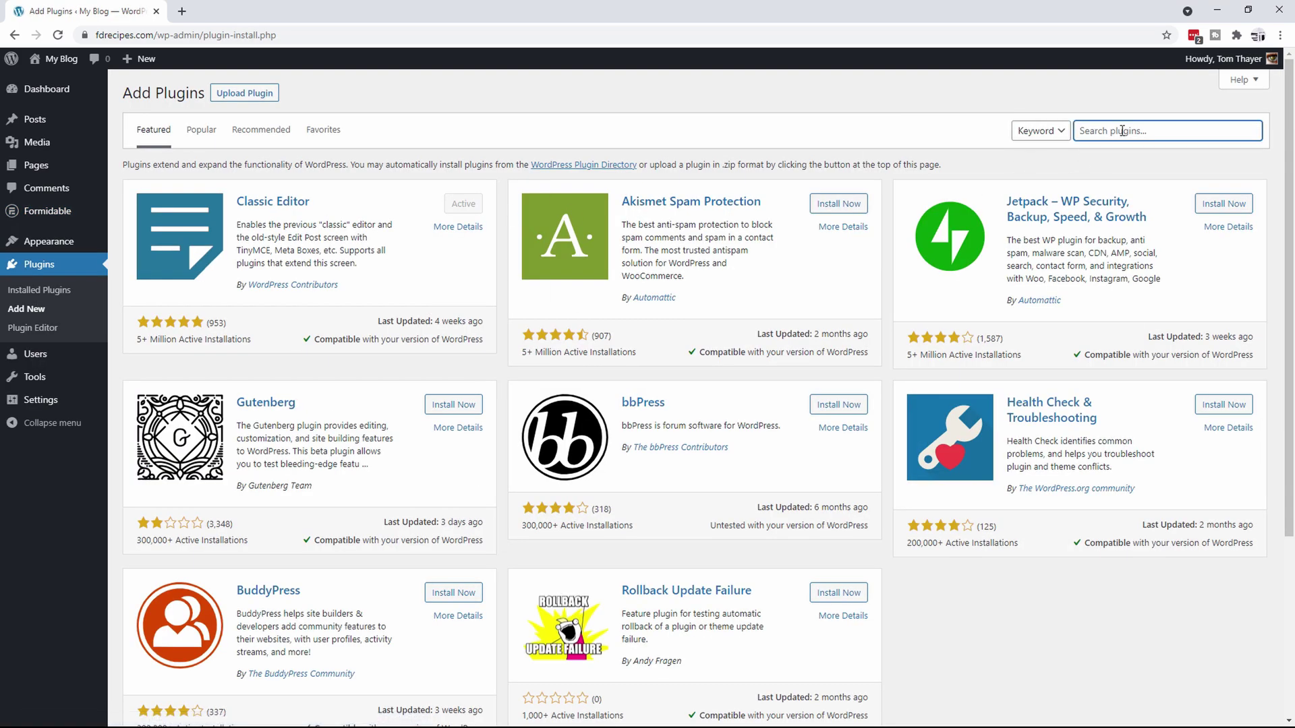
{"action": "type", "text": "woody"}
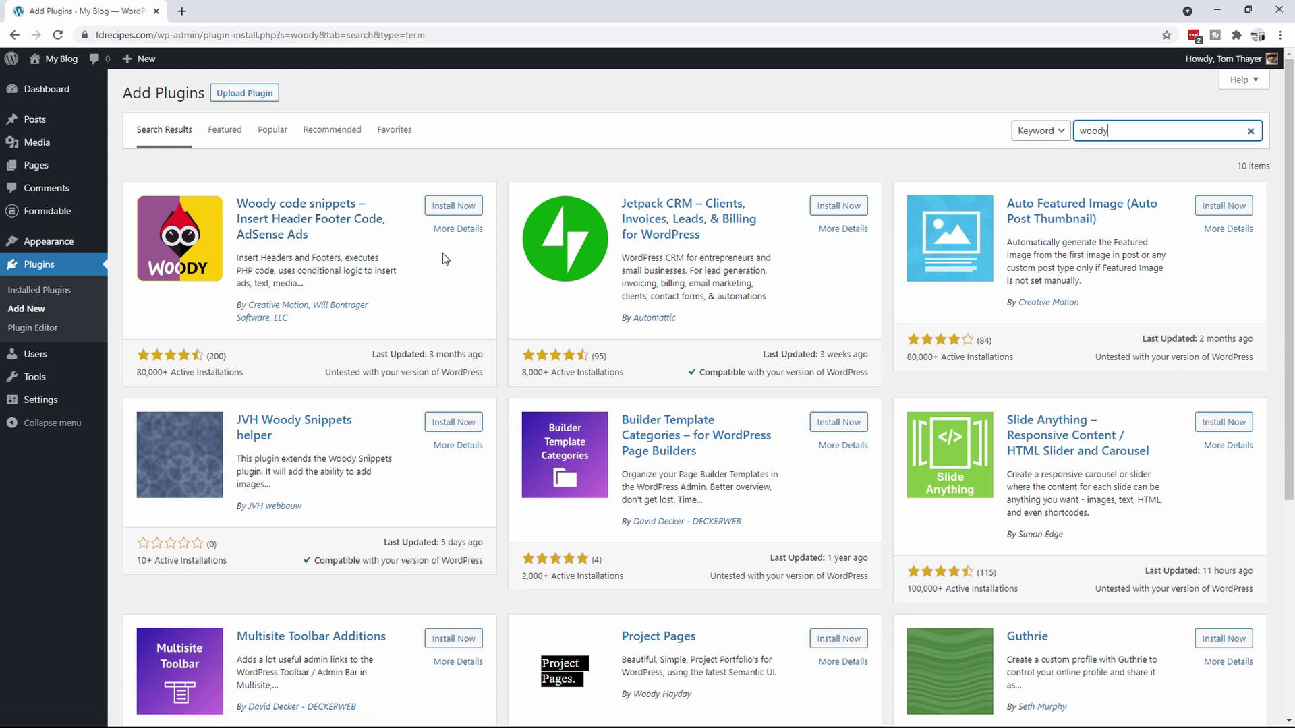
{"action": "left_click", "coordinate": [456, 206]}
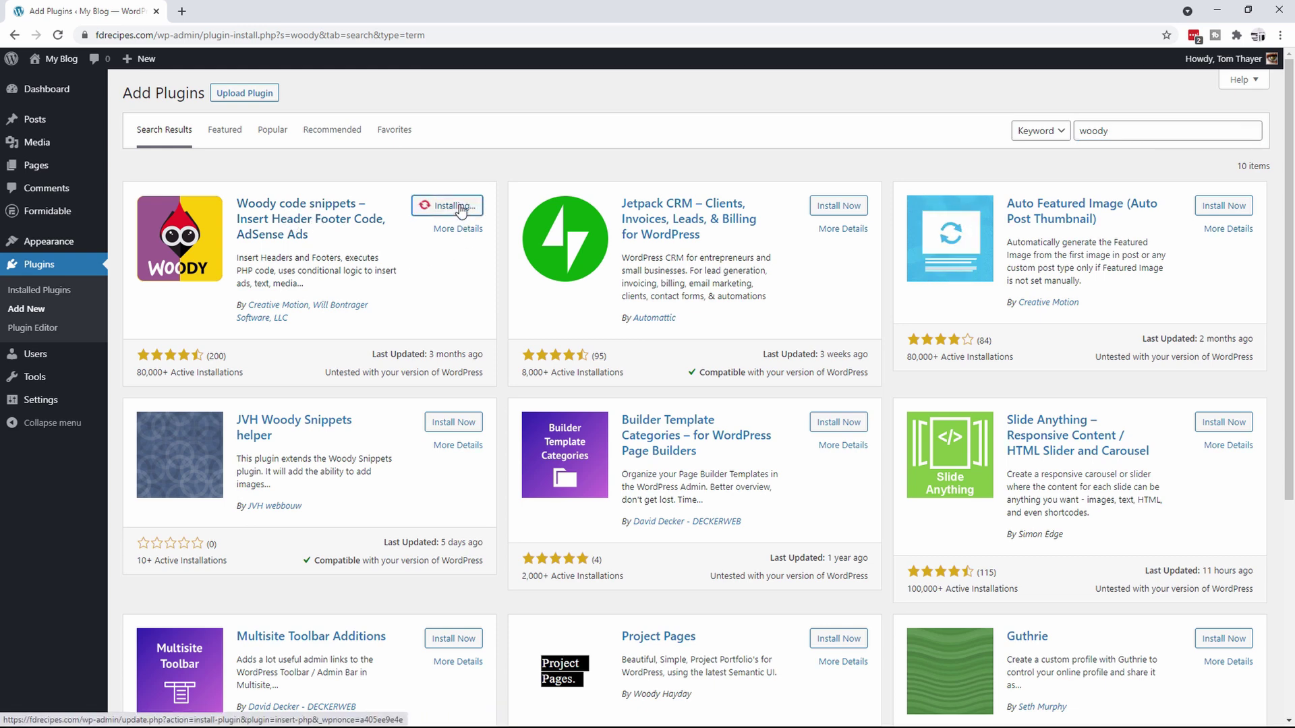
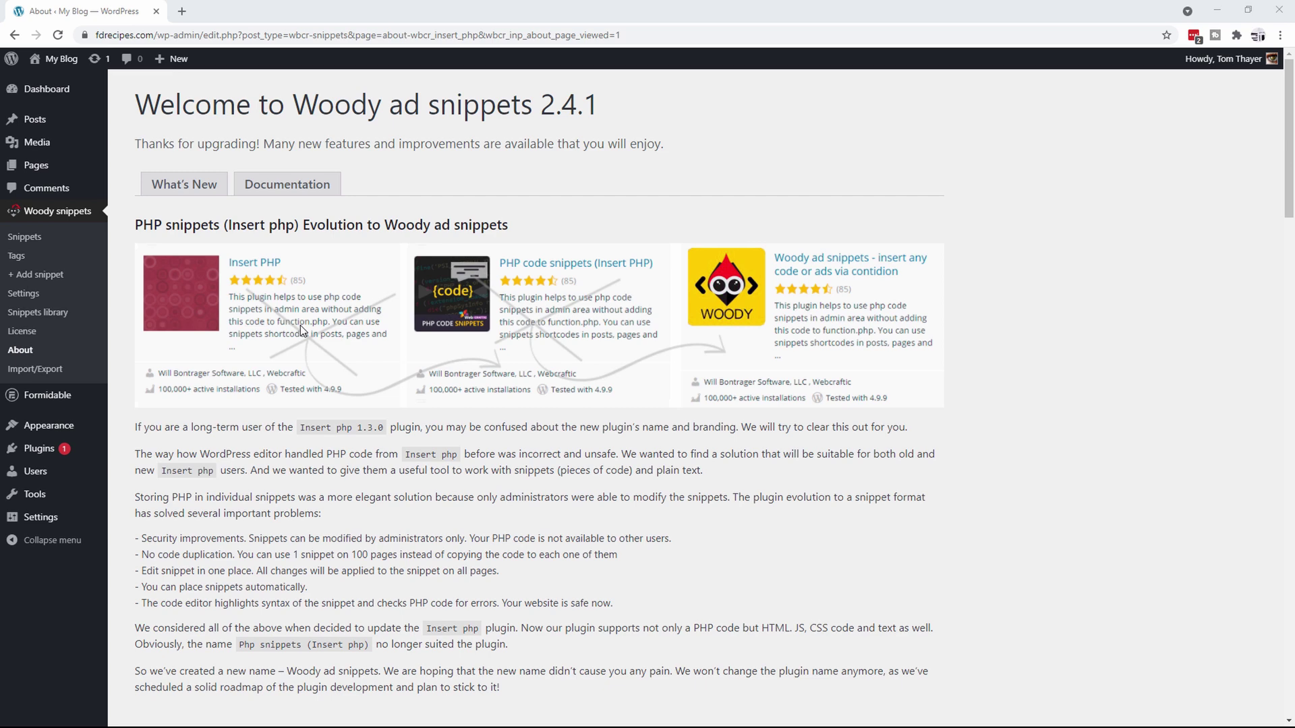
View the Woody snippets license page and open a new PHP snippet to examine its shortcode and custom shortcode name field
{"action": "left_click", "coordinate": [22, 333]}
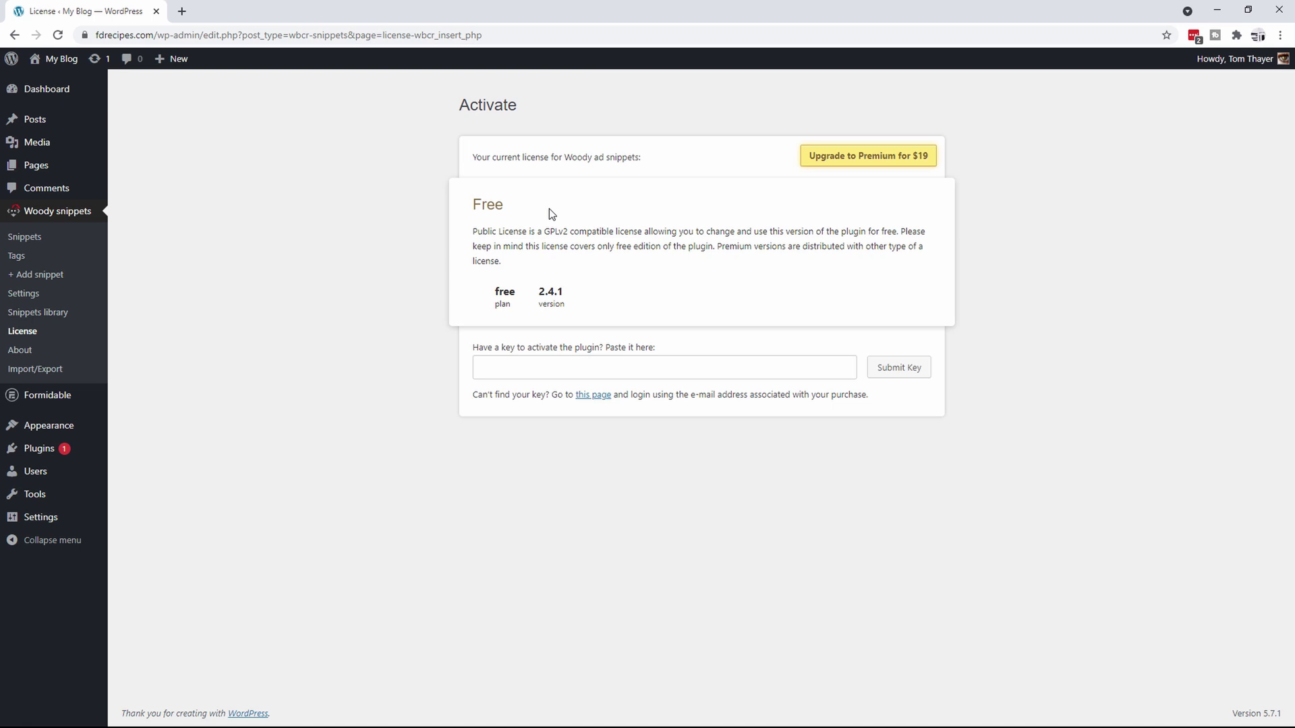
{"action": "left_click", "coordinate": [34, 240]}
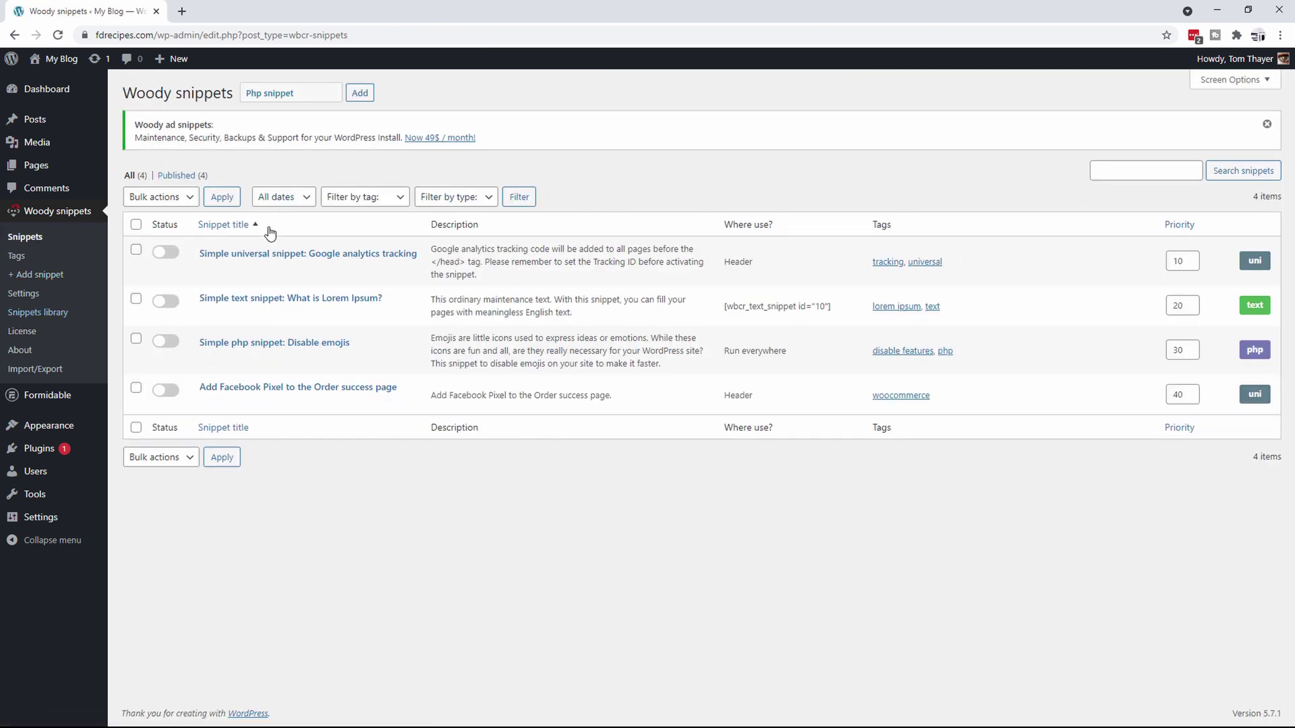
{"action": "left_click", "coordinate": [358, 94]}
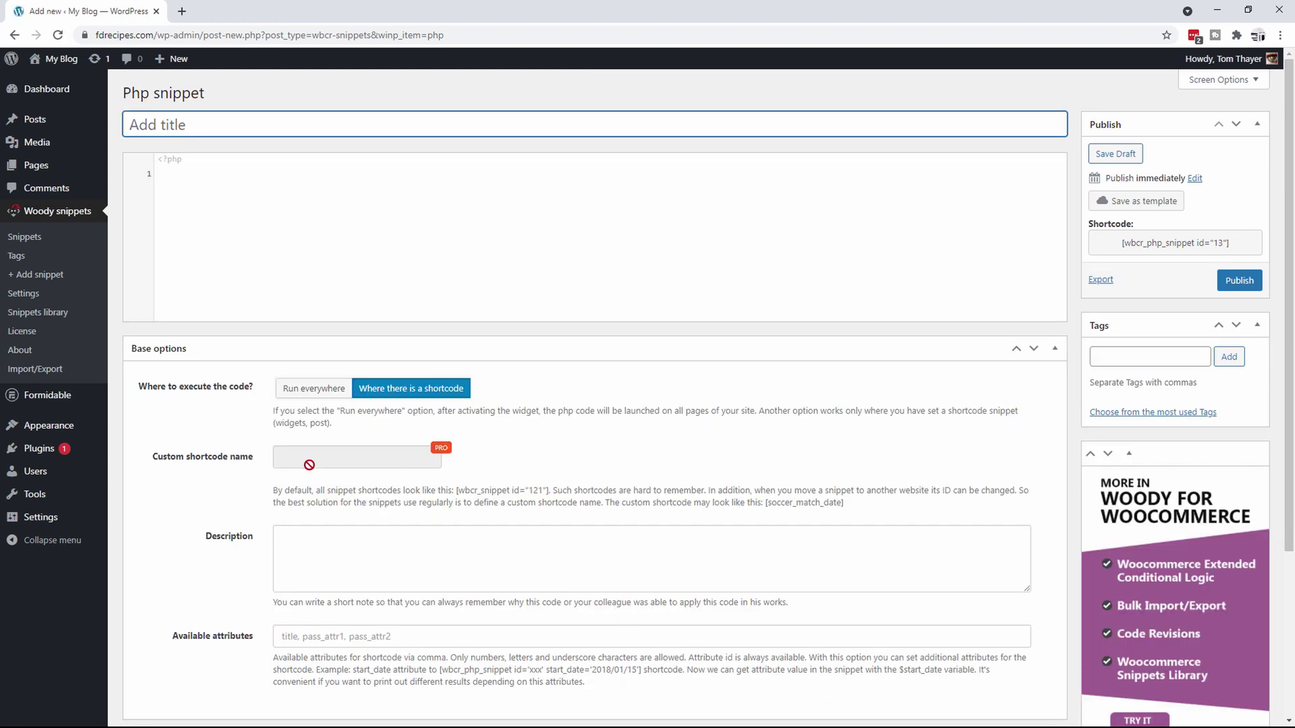
{"action": "left_click", "coordinate": [155, 465]}
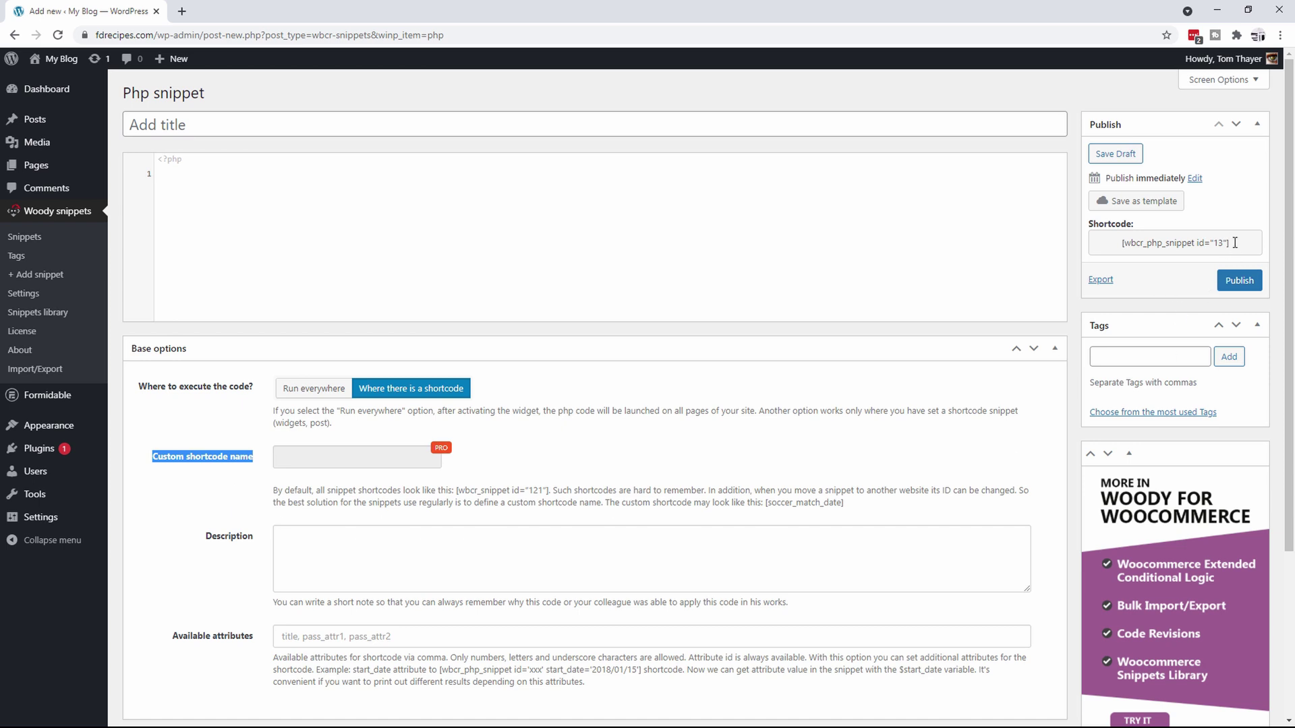
{"action": "left_click_drag", "start_coordinate": [1235, 243], "coordinate": [1119, 246]}
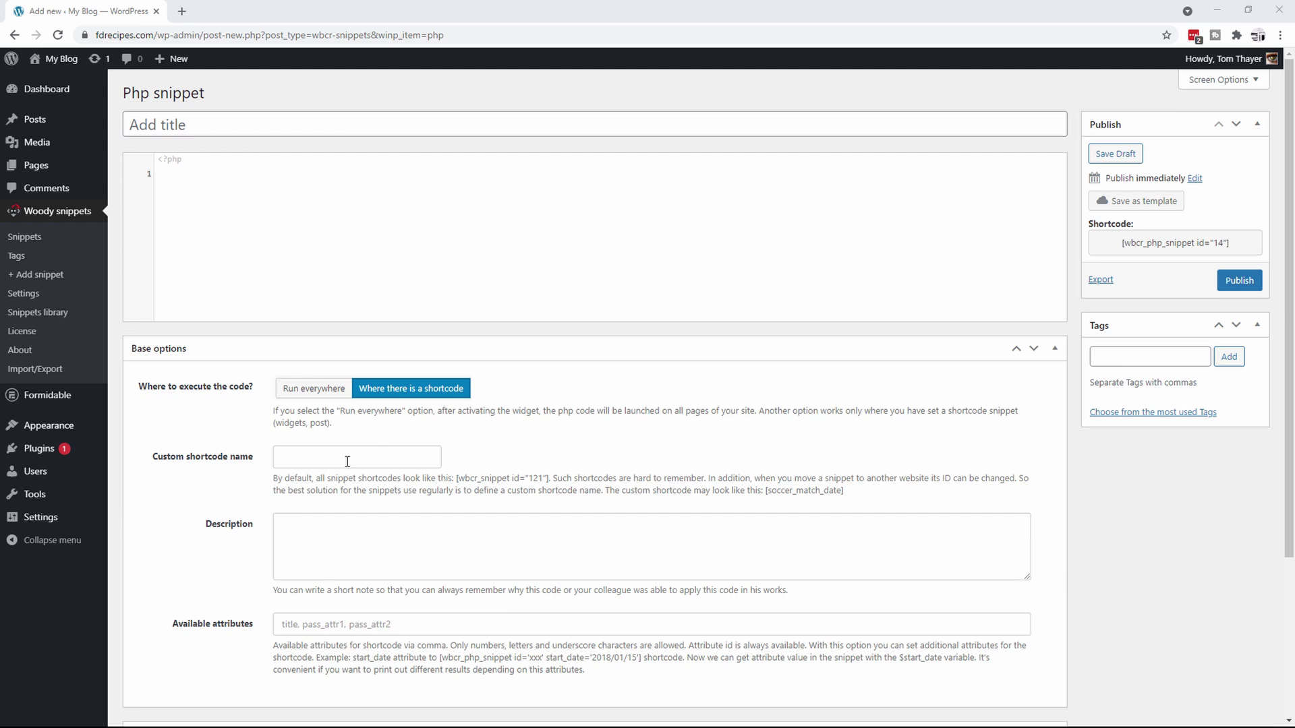
{"action": "left_click", "coordinate": [326, 456]}
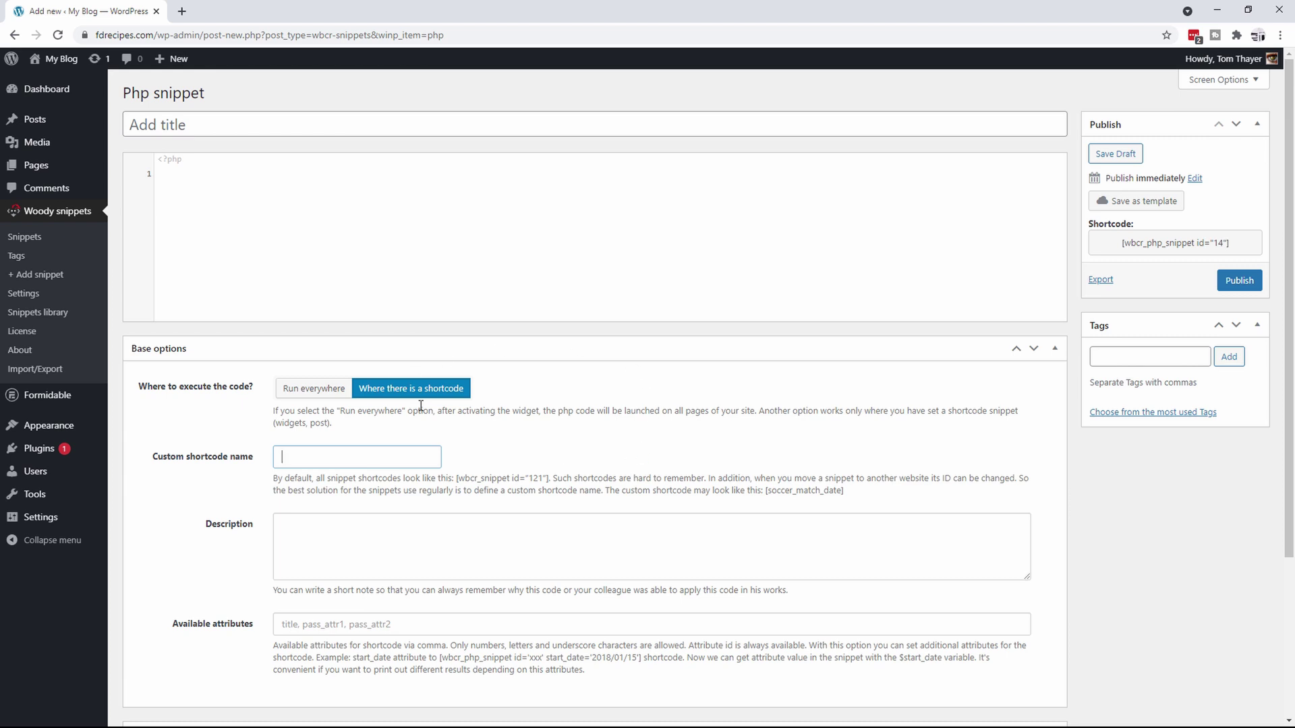
Search the plugin directory for "wpdatatables", install and activate wpDataTables – Tables & Table Charts, and look over its dashboard
{"action": "mouse_move", "coordinate": [42, 457]}
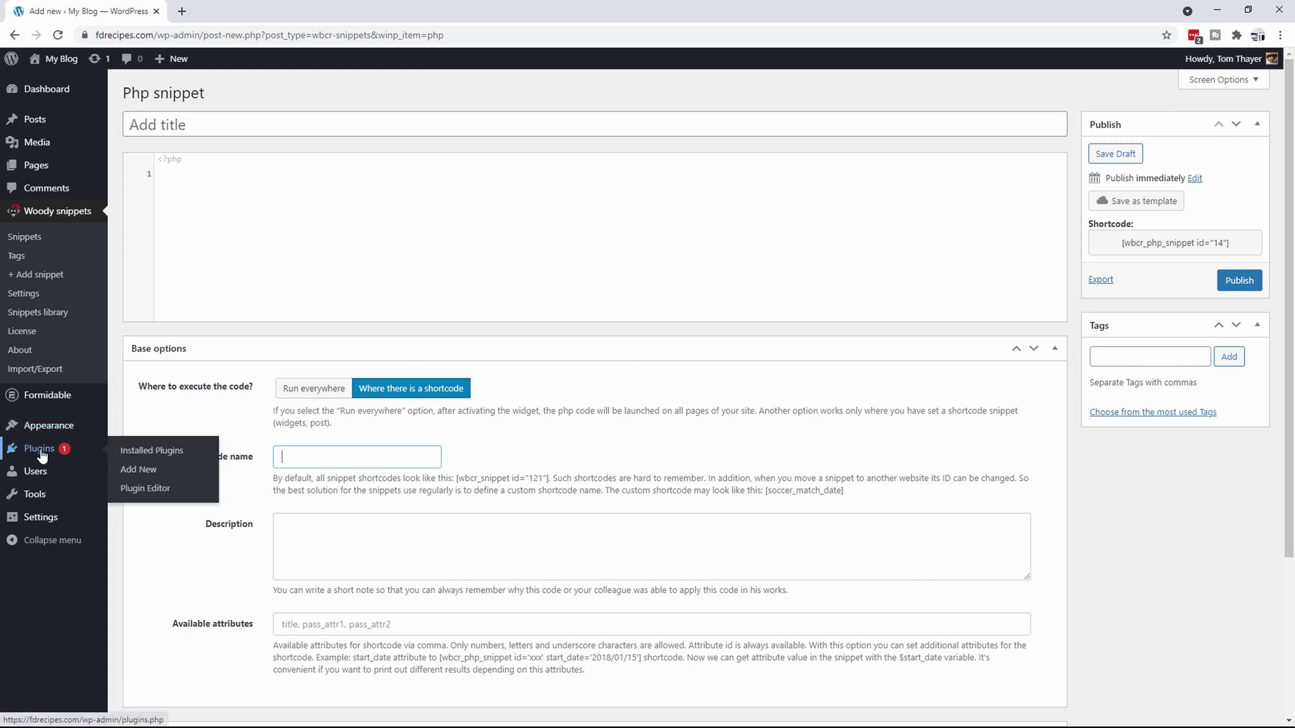
{"action": "left_click", "coordinate": [137, 472]}
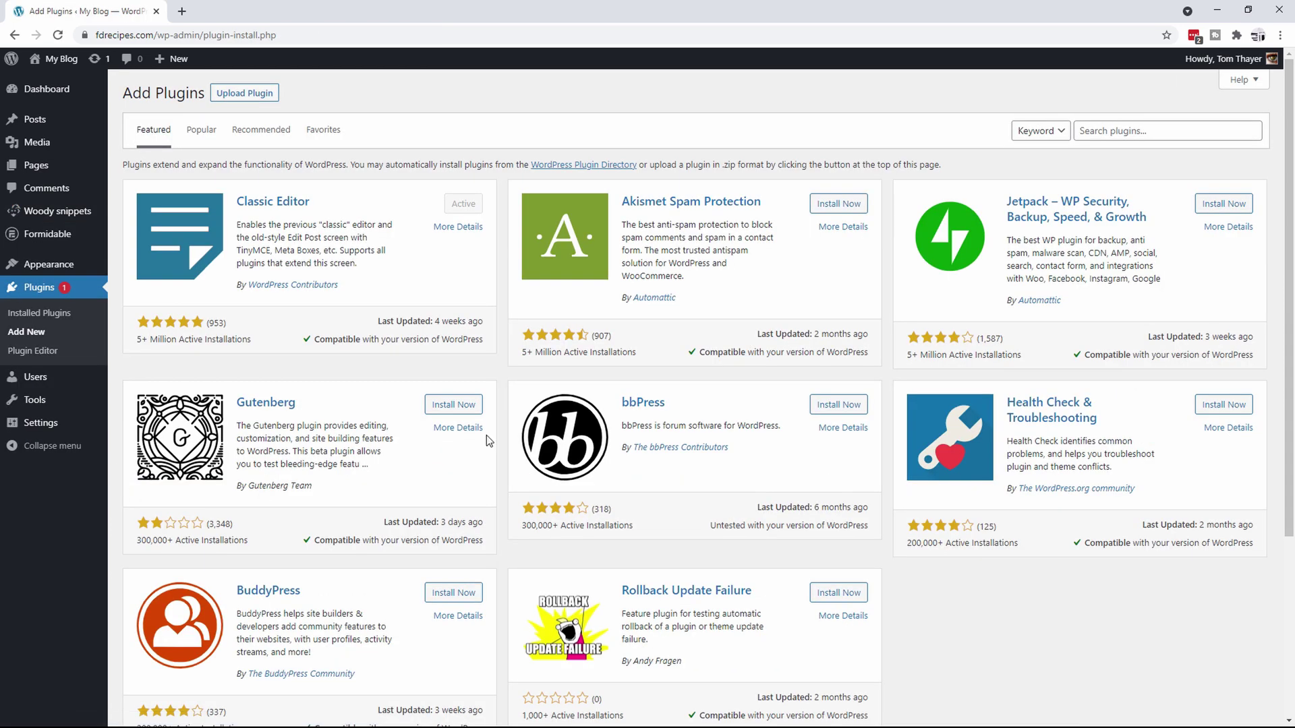
{"action": "left_click", "coordinate": [1115, 136]}
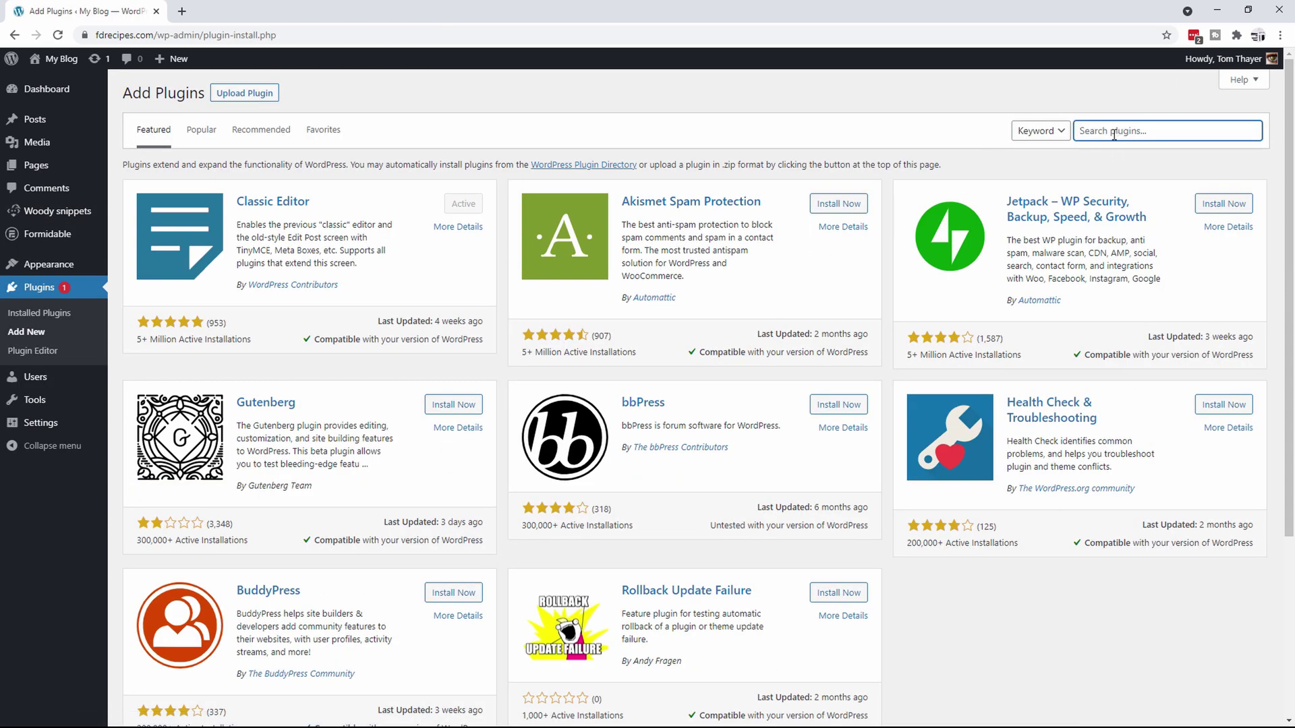
{"action": "type", "text": "wpdatatables"}
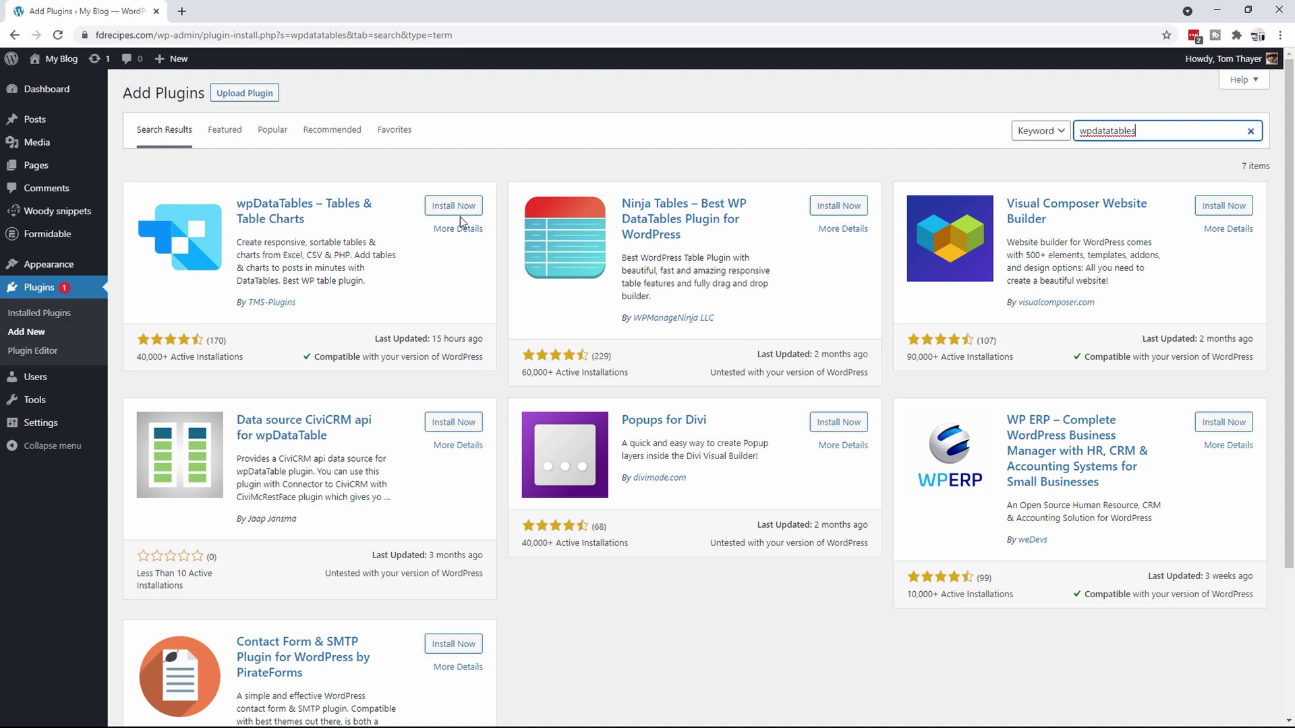
{"action": "left_click", "coordinate": [452, 211]}
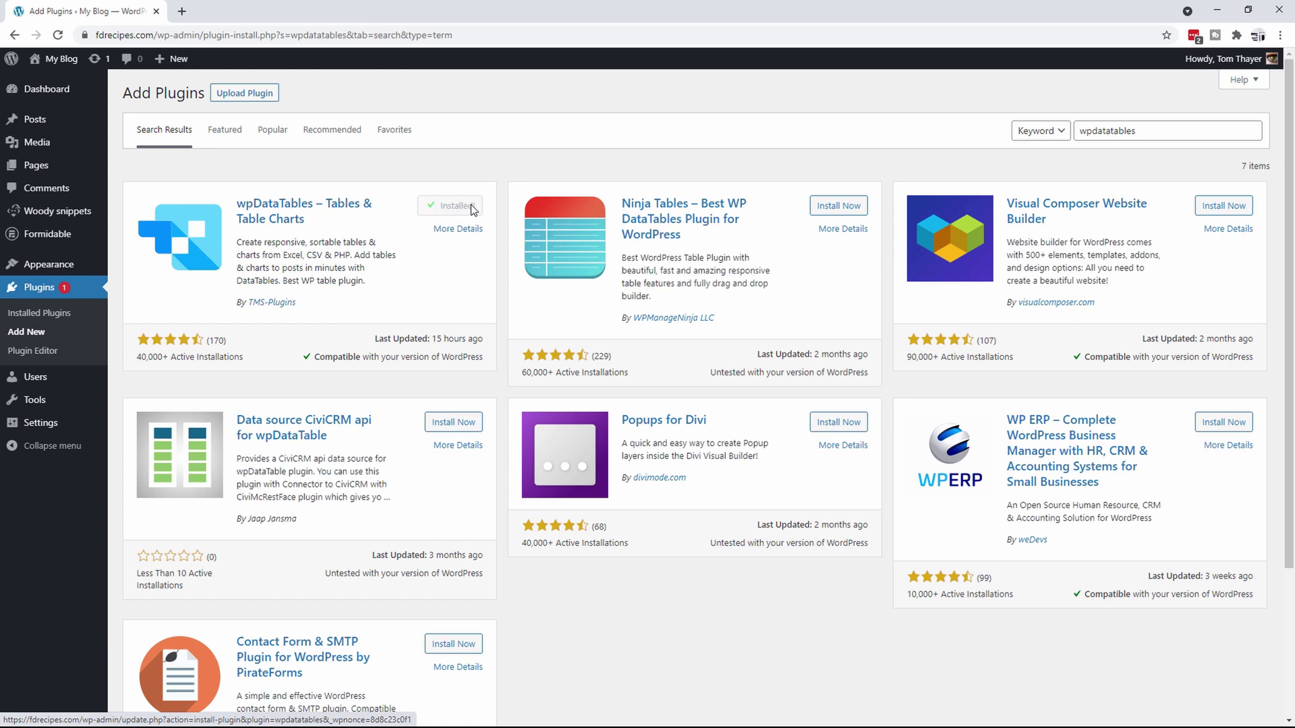
{"action": "left_click", "coordinate": [451, 211]}
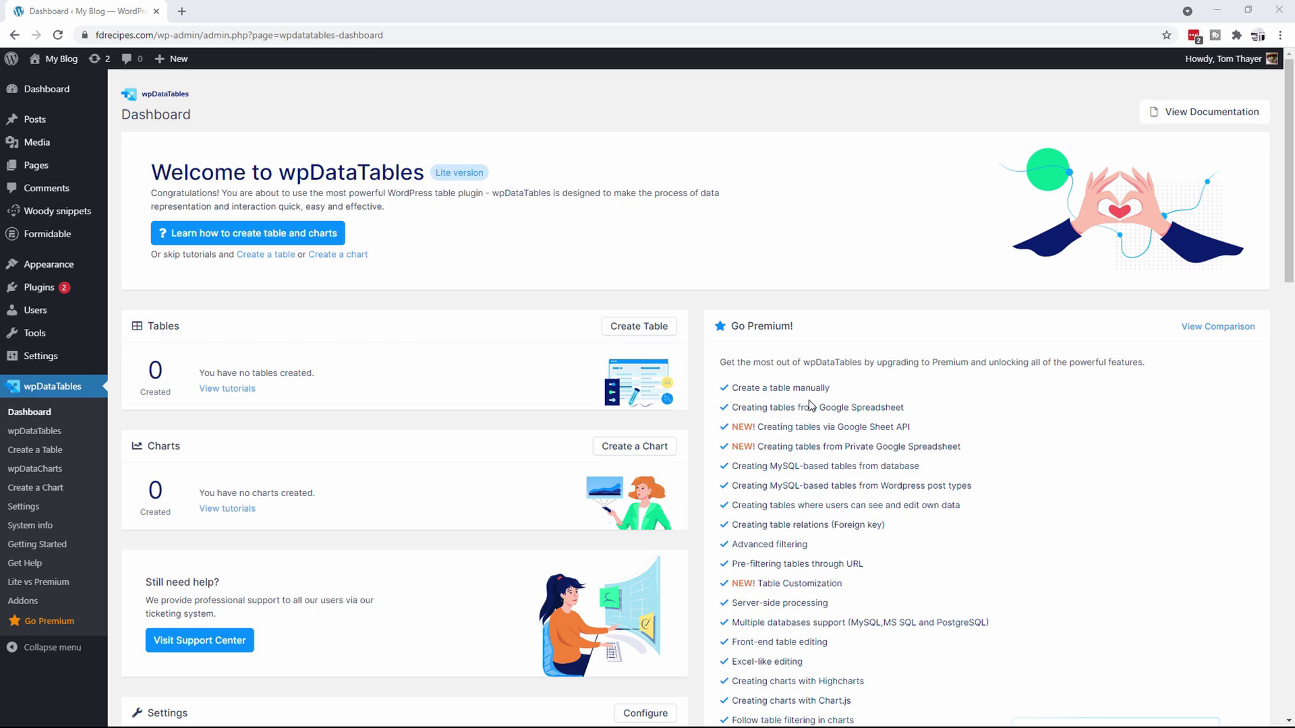
{"action": "scroll", "coordinate": [809, 403], "scroll_direction": "down", "scroll_amount": 2}
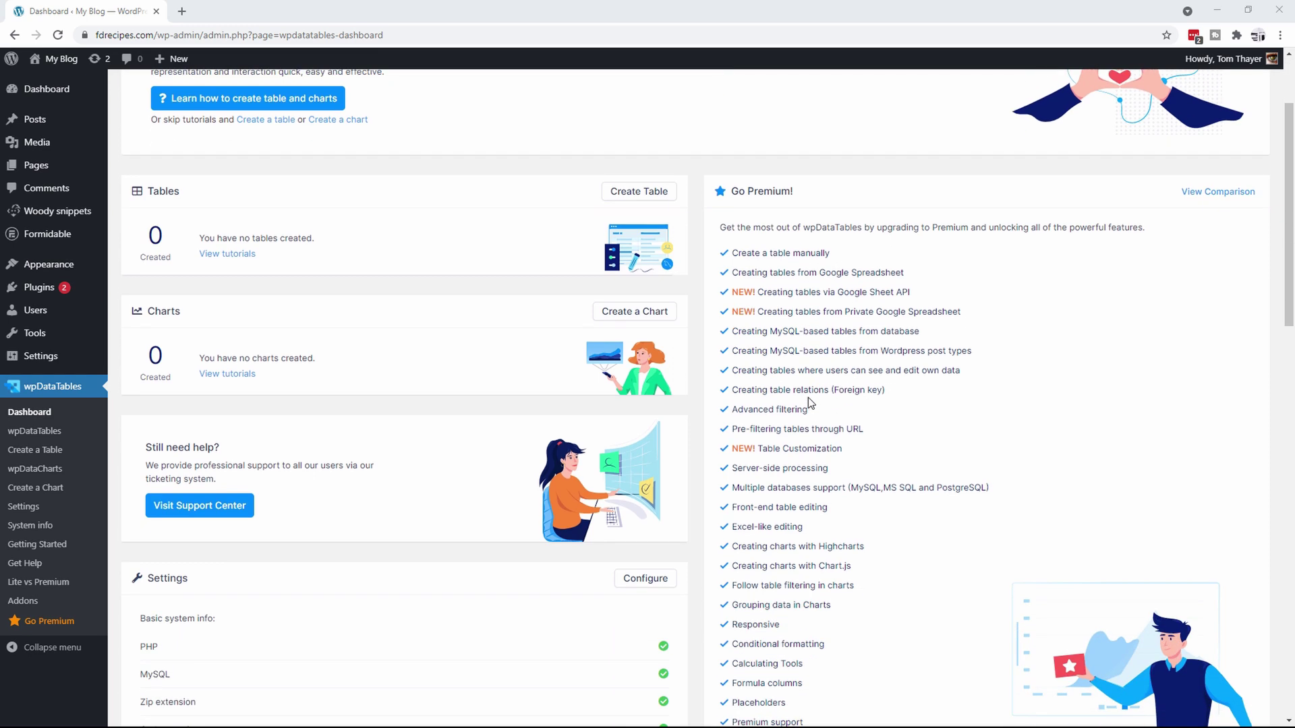
{"action": "scroll", "coordinate": [809, 403], "scroll_direction": "down", "scroll_amount": 1}
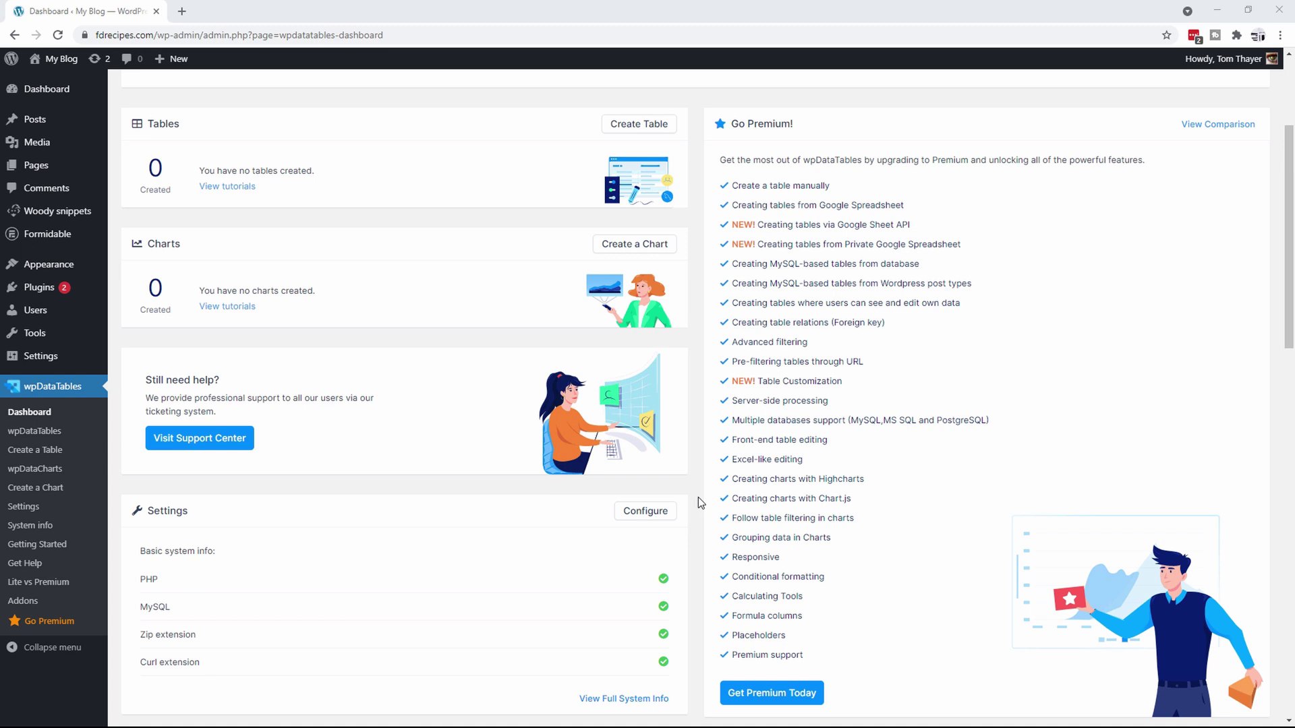
Open the wpdatatables.com website in a new browser tab
{"action": "left_click", "coordinate": [181, 11]}
{"action": "type", "text": "wp"}
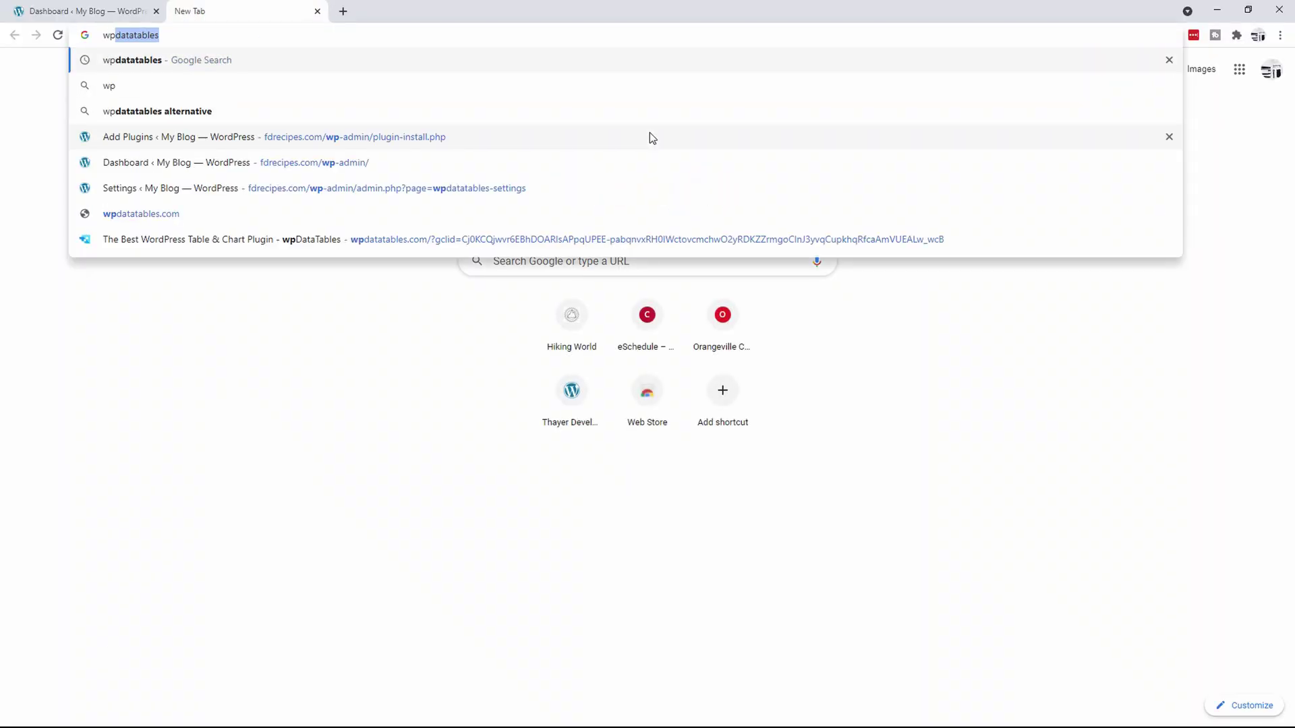
{"action": "key", "text": "Down"}
{"action": "key", "text": "Down"}
{"action": "key", "text": "Down"}
{"action": "key", "text": "Down"}
{"action": "key", "text": "Down"}
{"action": "key", "text": "Down"}
{"action": "key", "text": "Down"}
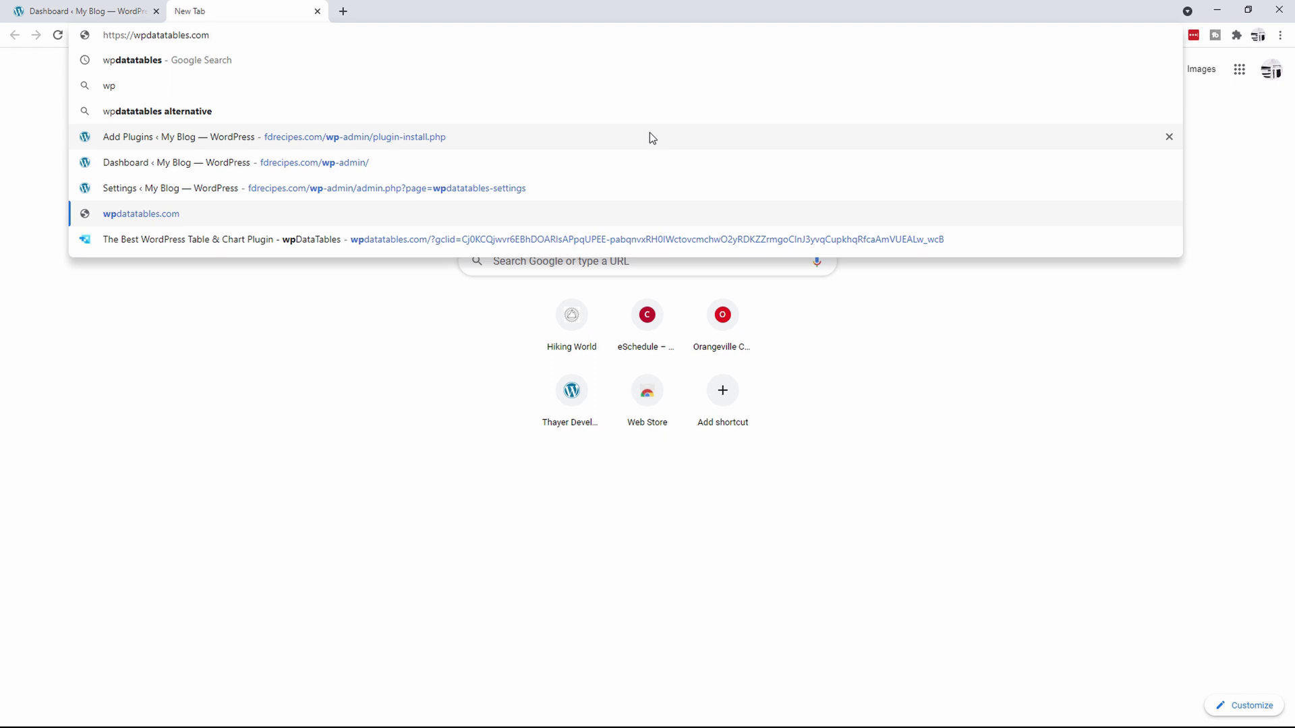
{"action": "key", "text": "Return"}
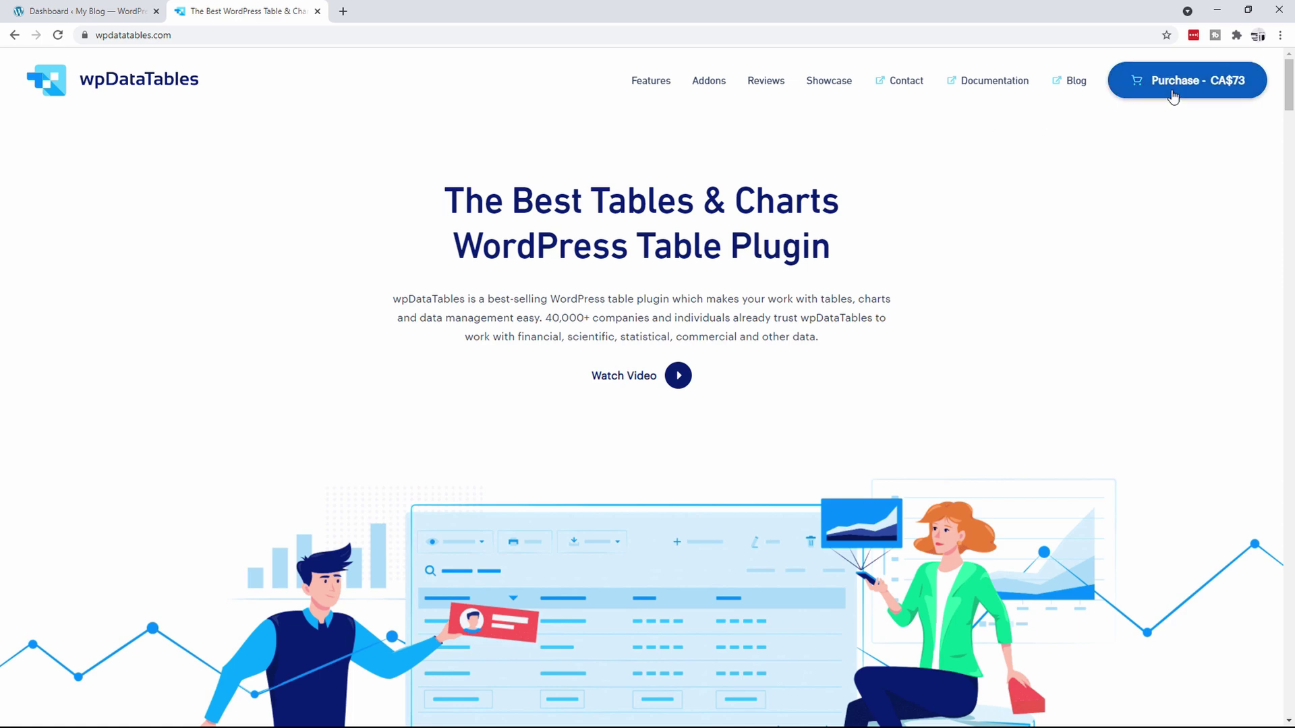
Go to the TMS Store login from the site's footer and log in with the saved account e-mail and password
{"action": "key", "text": "End"}
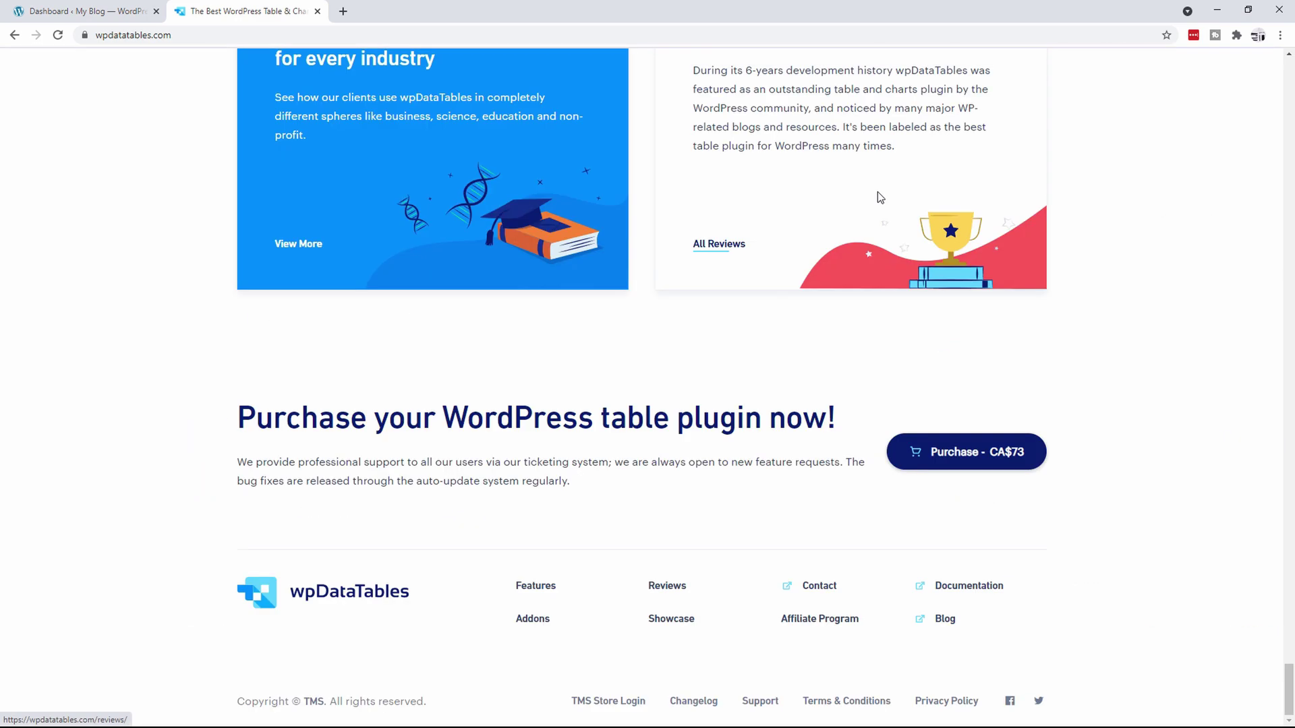
{"action": "left_click", "coordinate": [611, 702]}
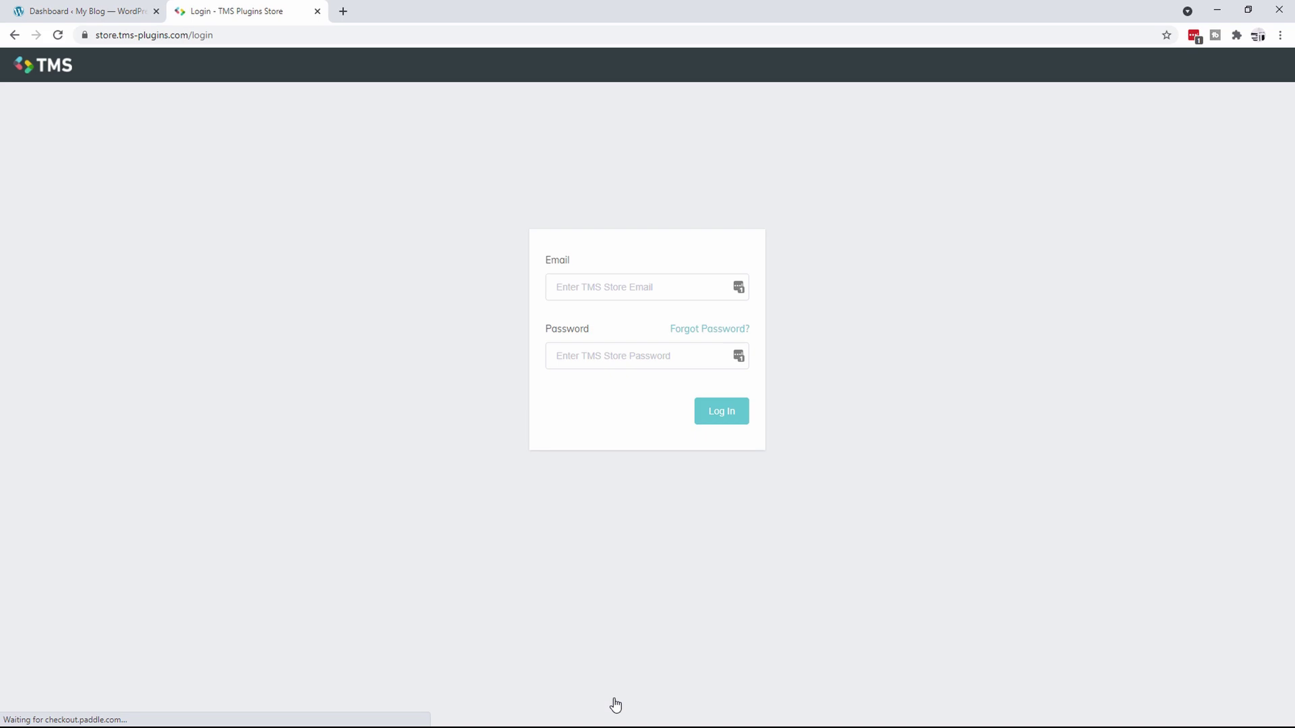
{"action": "left_click", "coordinate": [738, 287]}
{"action": "left_click", "coordinate": [639, 382]}
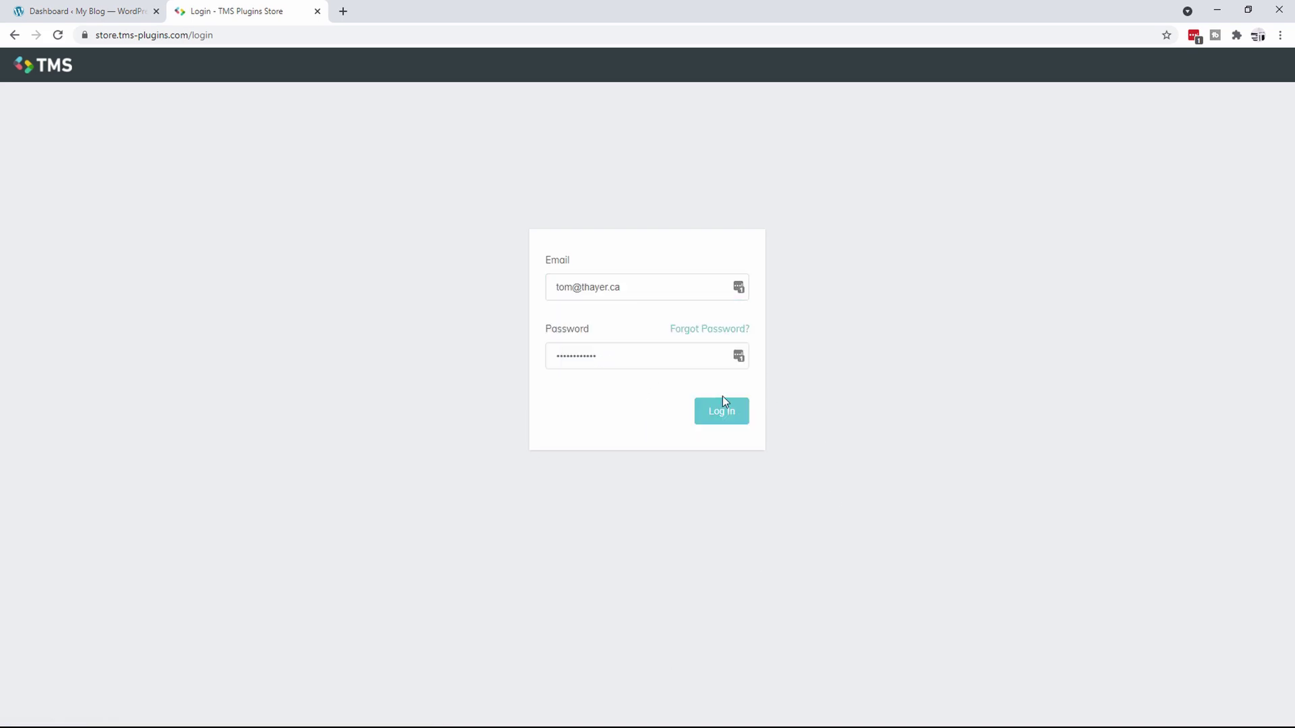
{"action": "left_click", "coordinate": [728, 417]}
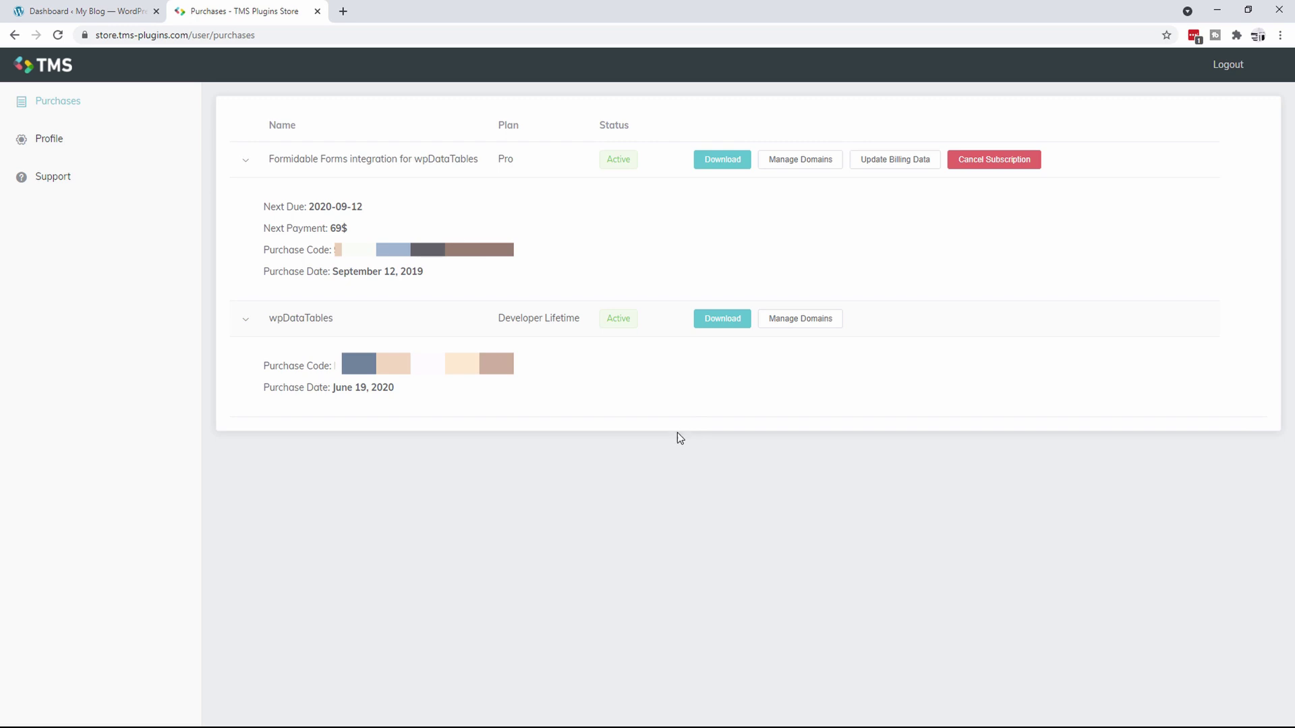
Copy the wpDataTables purchase code and download the plugin to the Desktop as wpdatatables.zip
{"action": "left_click_drag", "start_coordinate": [334, 365], "coordinate": [513, 366]}
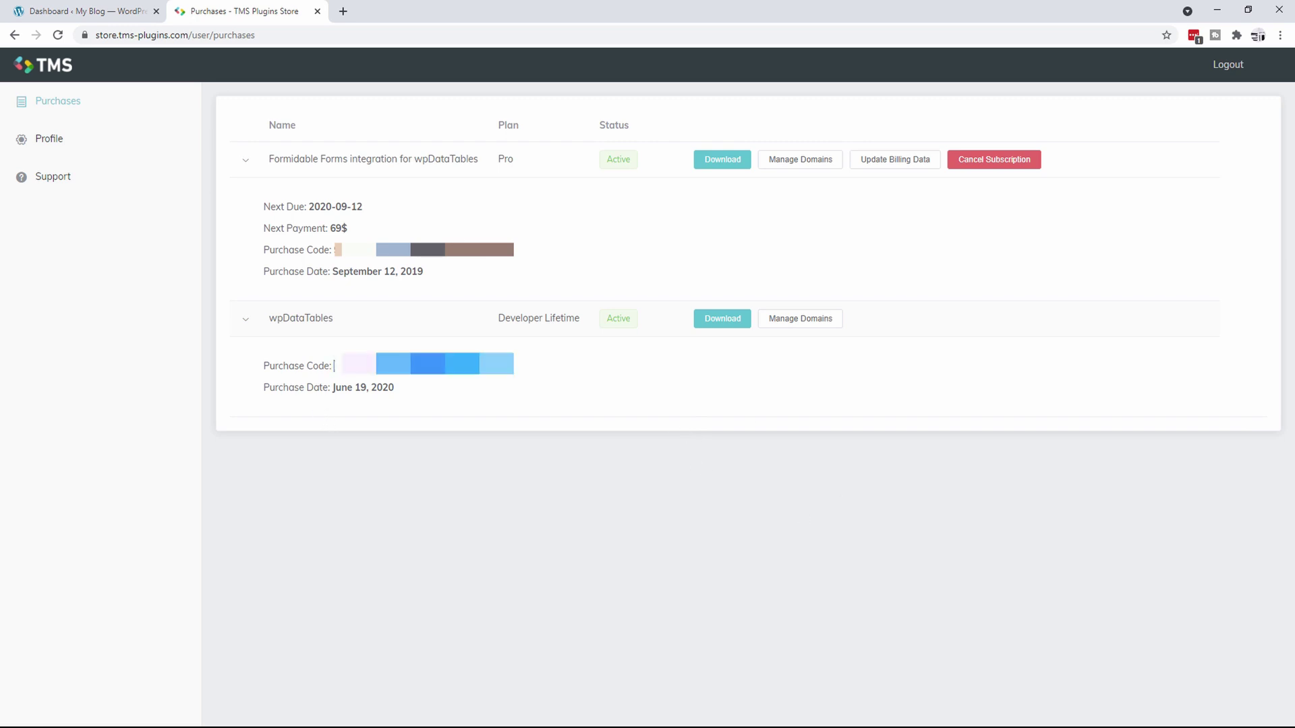
{"action": "left_click", "coordinate": [716, 321]}
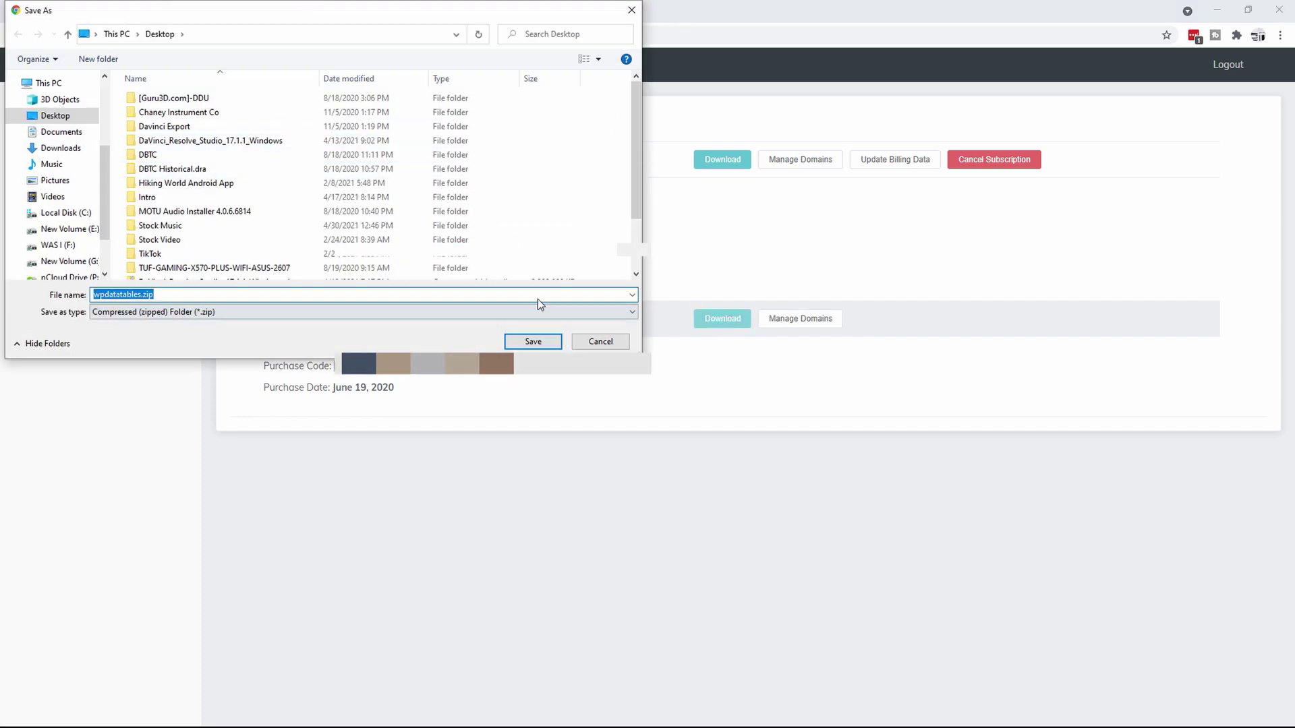
{"action": "left_click", "coordinate": [552, 342]}
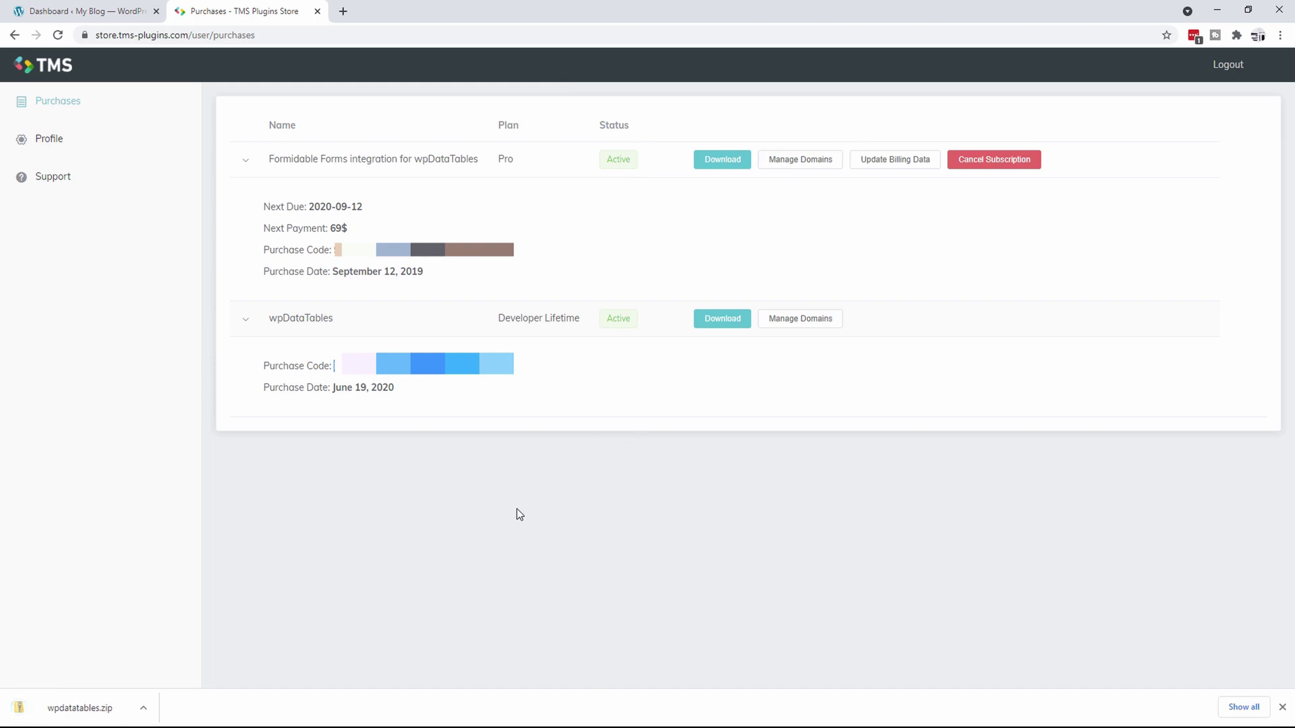
Return to the WordPress admin, upload wpdatatables.zip from the Desktop as a new plugin and install it
{"action": "left_click", "coordinate": [87, 19]}
{"action": "mouse_move", "coordinate": [60, 318]}
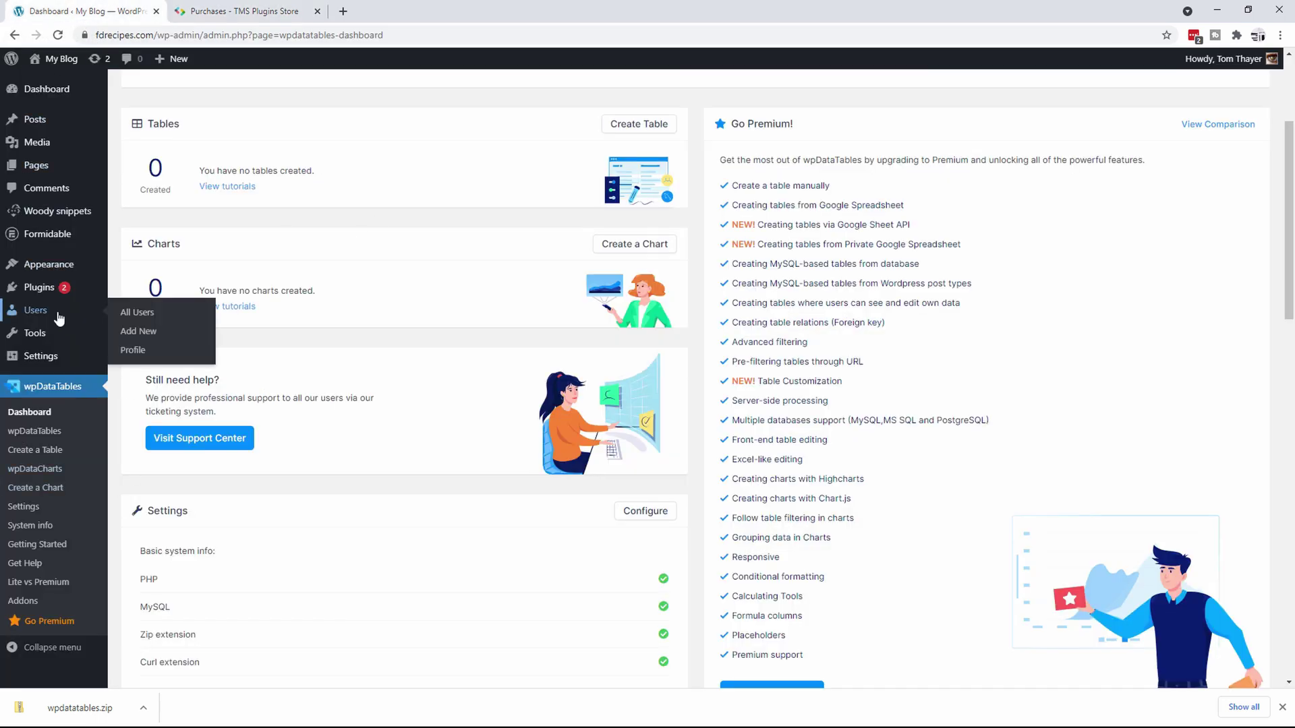
{"action": "mouse_move", "coordinate": [40, 291]}
{"action": "left_click", "coordinate": [124, 309]}
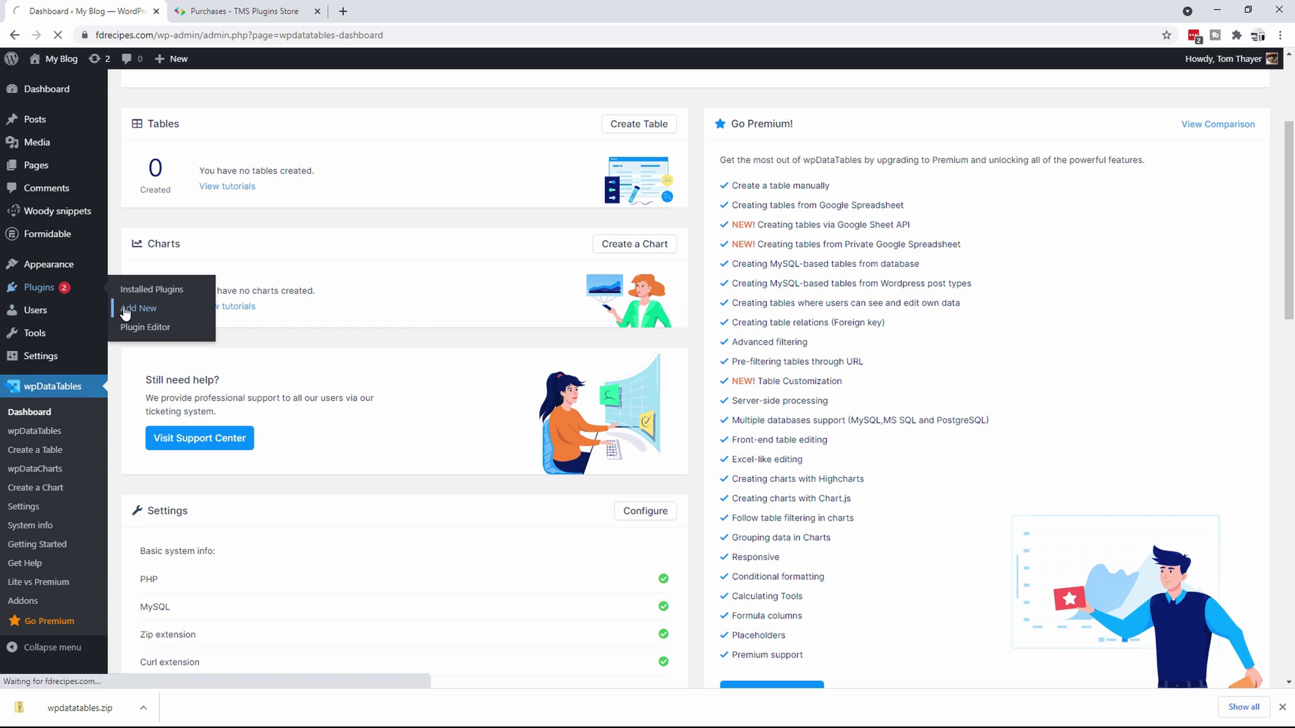
{"action": "left_click", "coordinate": [253, 96]}
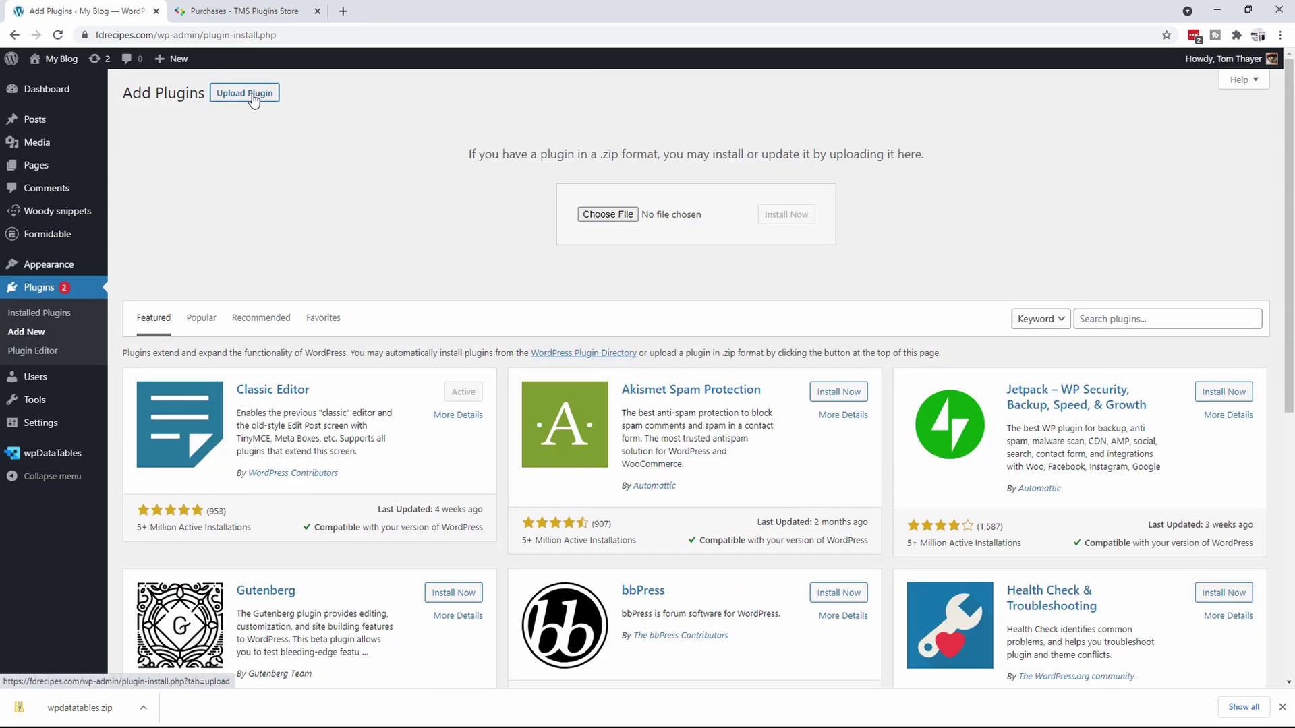
{"action": "left_click", "coordinate": [605, 217]}
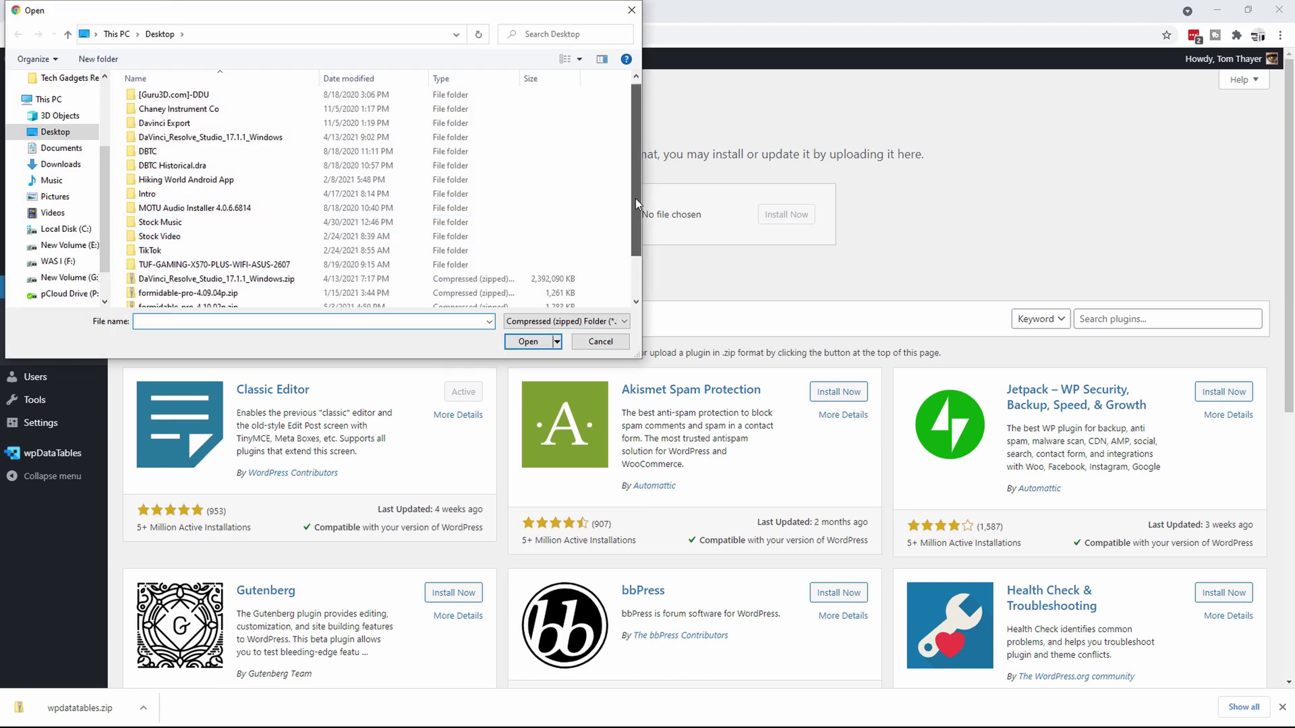
{"action": "left_click_drag", "start_coordinate": [635, 198], "coordinate": [633, 262]}
{"action": "double_click", "coordinate": [172, 301]}
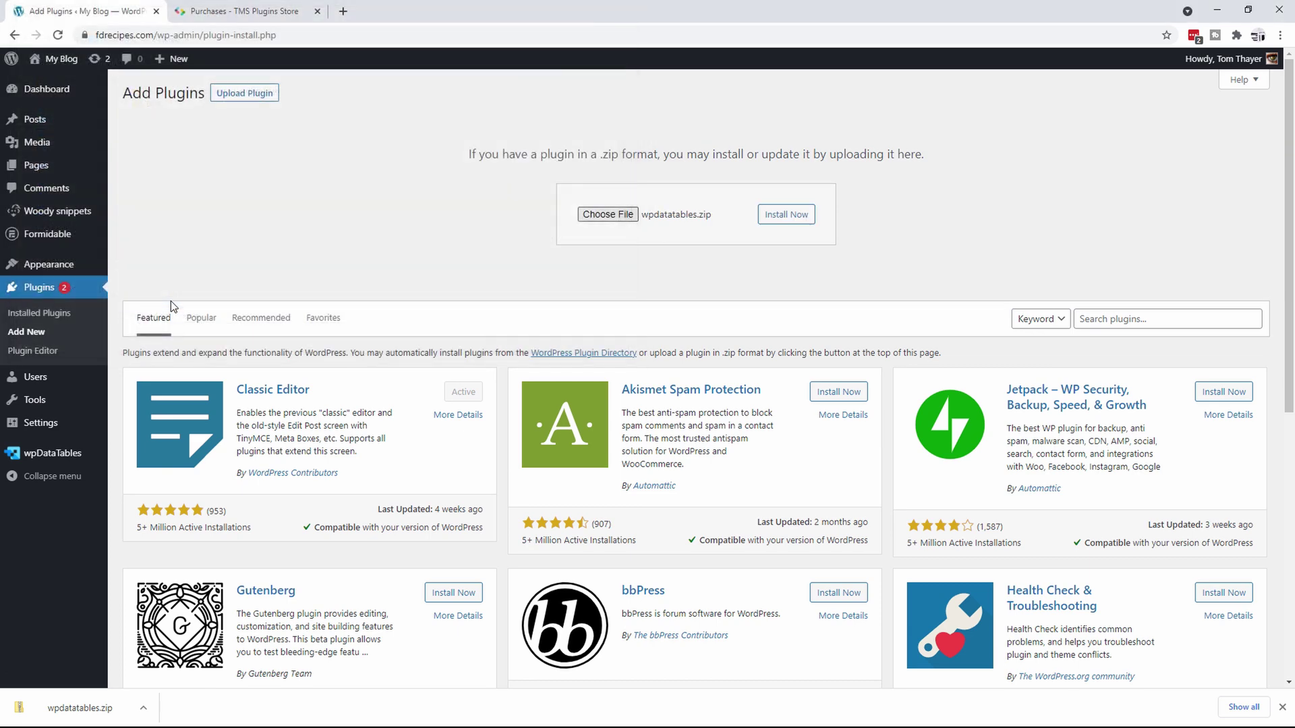
{"action": "left_click", "coordinate": [783, 223]}
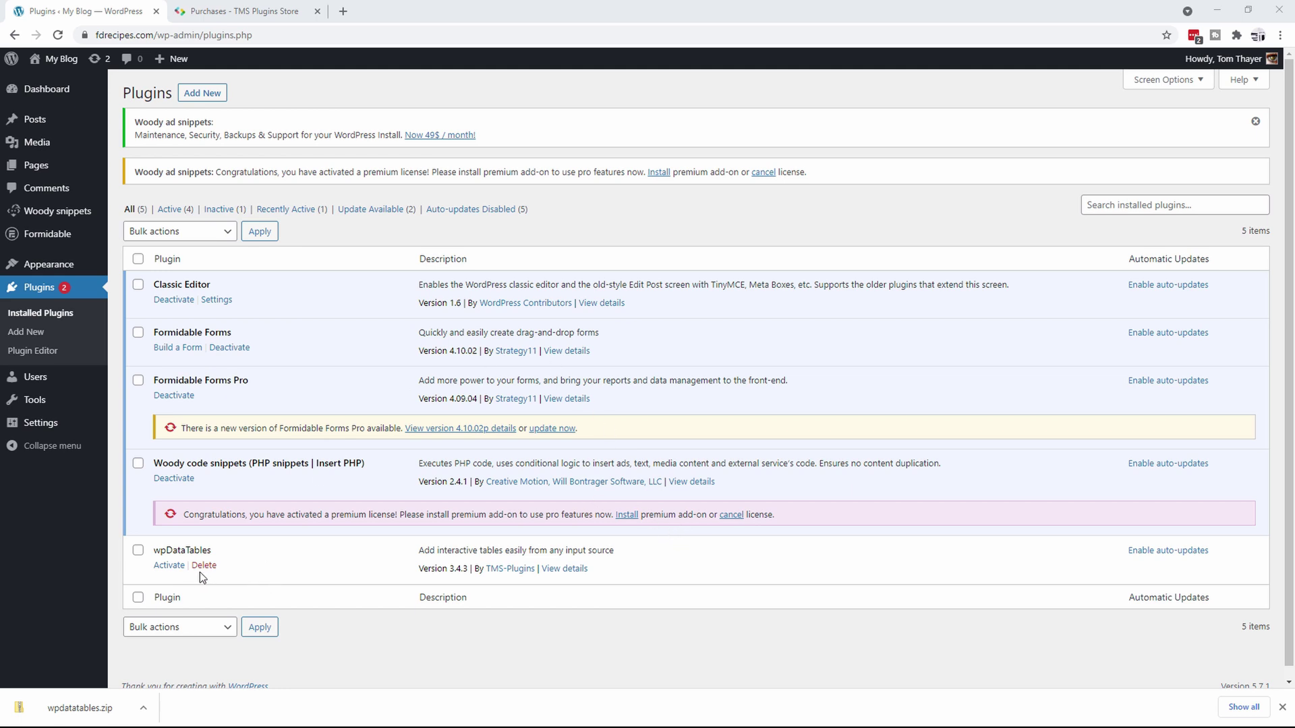
Activate wpDataTables in the installed plugins list and look over its welcome page
{"action": "left_click", "coordinate": [168, 566]}
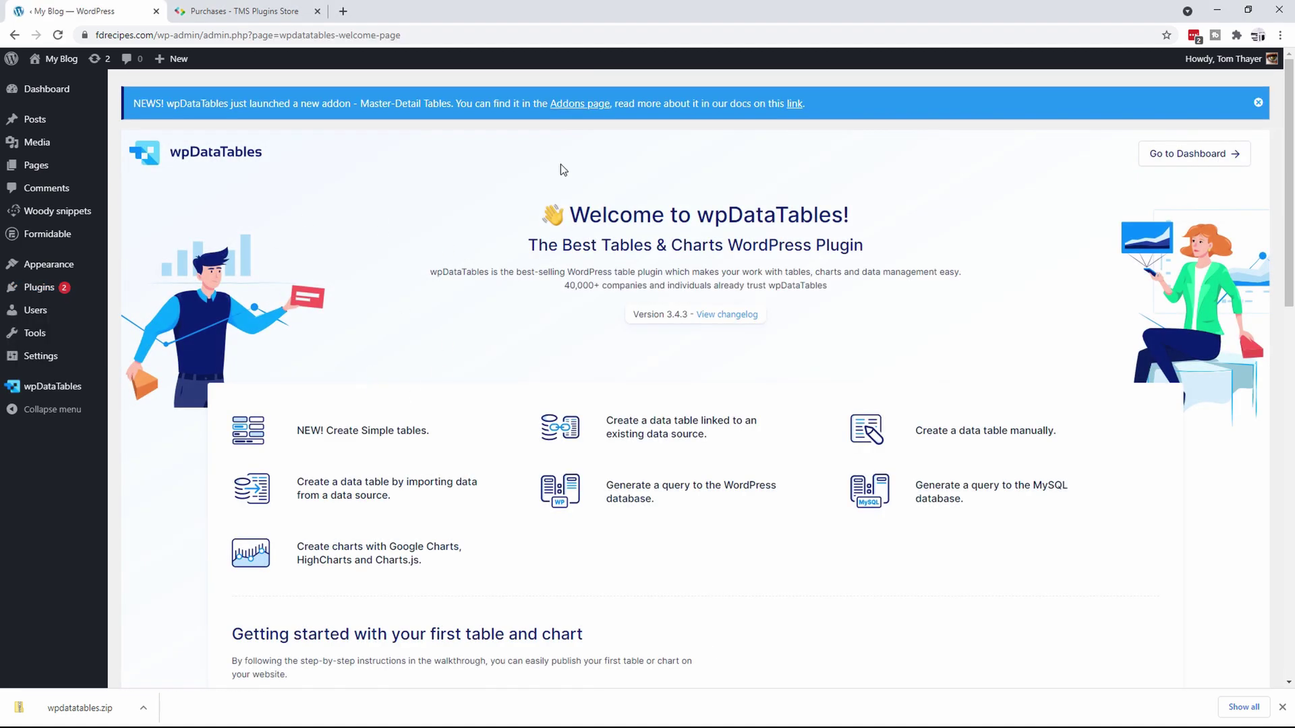
{"action": "scroll", "coordinate": [377, 411], "scroll_direction": "down", "scroll_amount": 7}
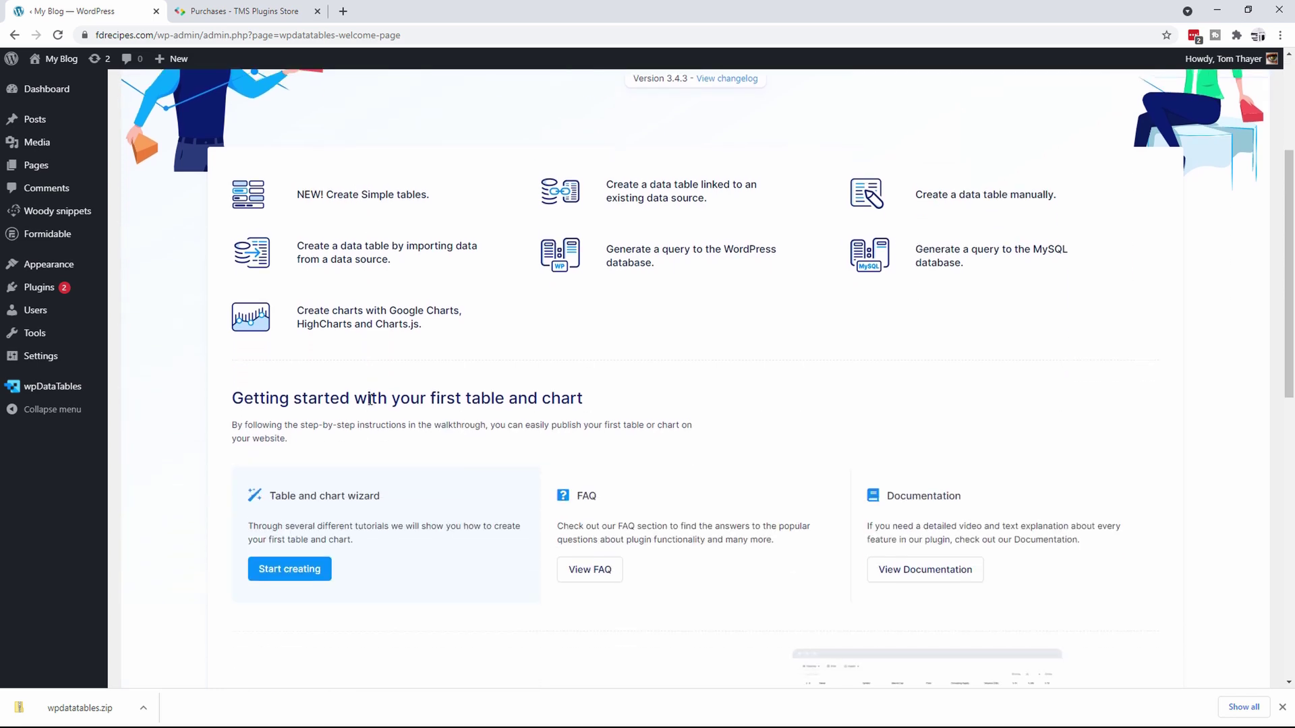
{"action": "scroll", "coordinate": [378, 416], "scroll_direction": "up", "scroll_amount": 7}
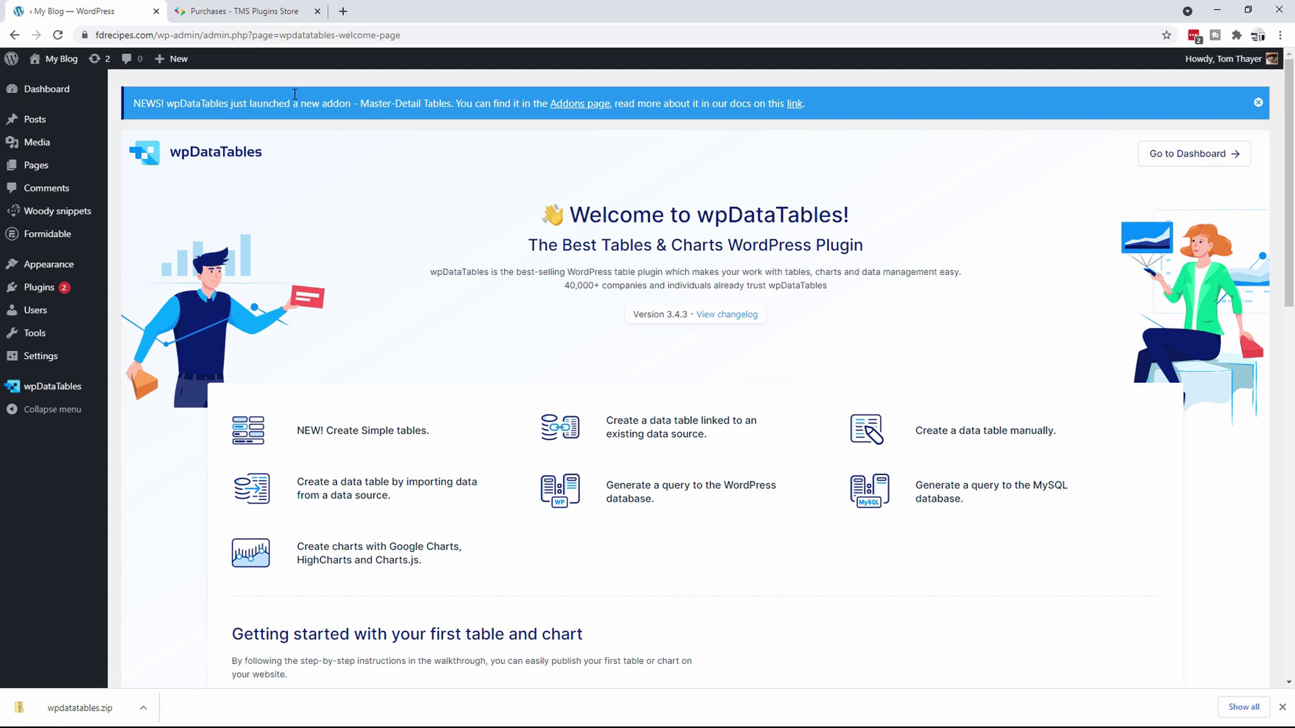
Paste the TMS Store purchase code into the wpDataTables activation settings and activate the license
{"action": "left_click", "coordinate": [240, 12]}
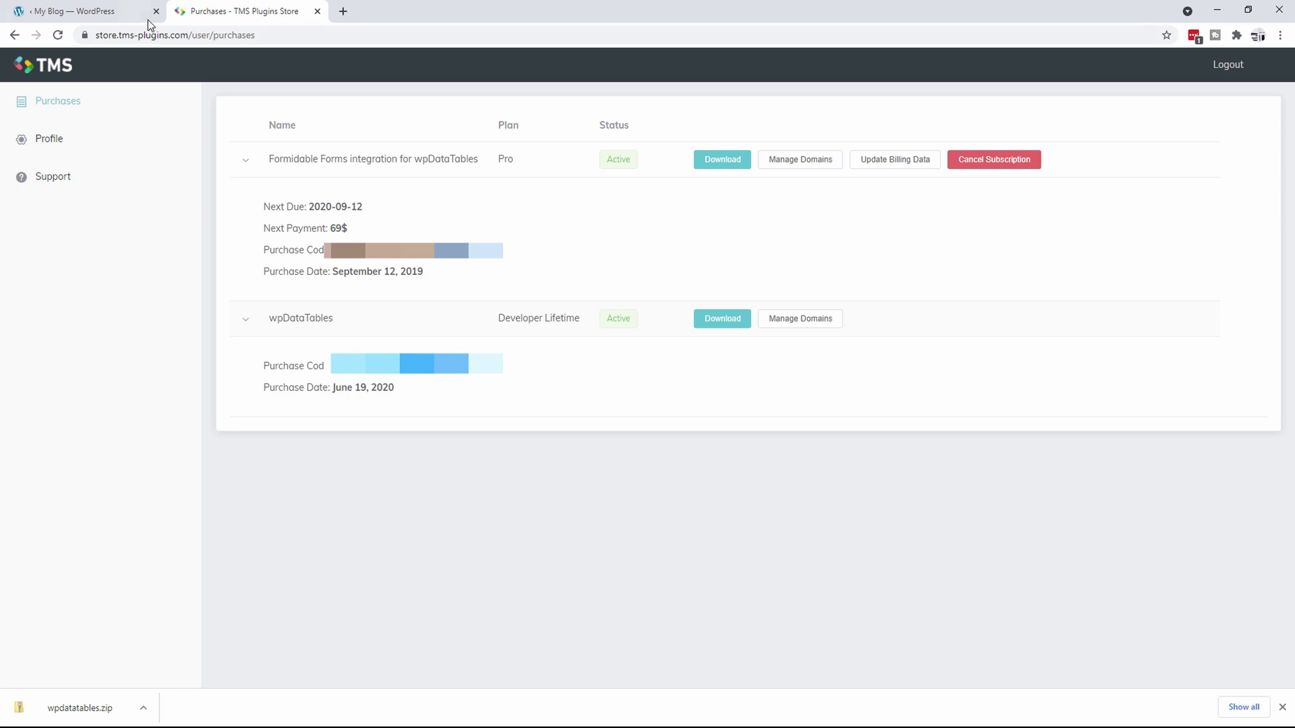
{"action": "left_click", "coordinate": [111, 13]}
{"action": "mouse_move", "coordinate": [53, 398]}
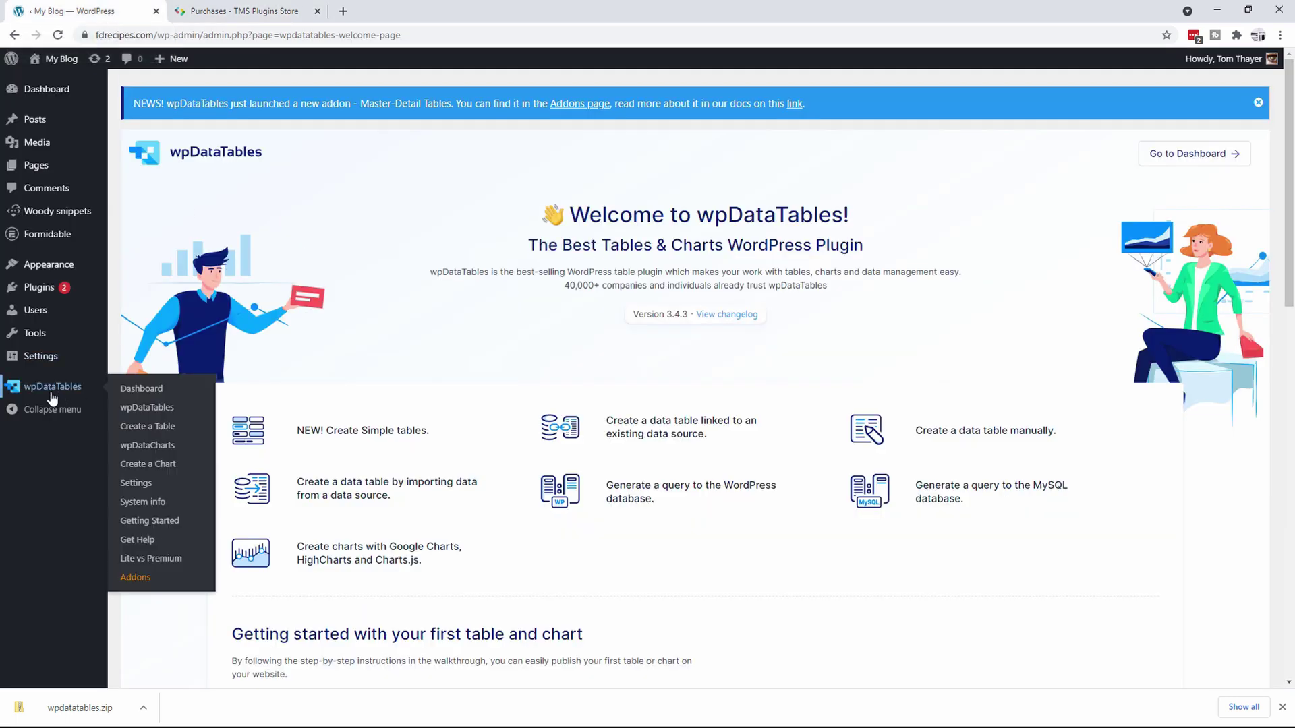
{"action": "left_click", "coordinate": [136, 483]}
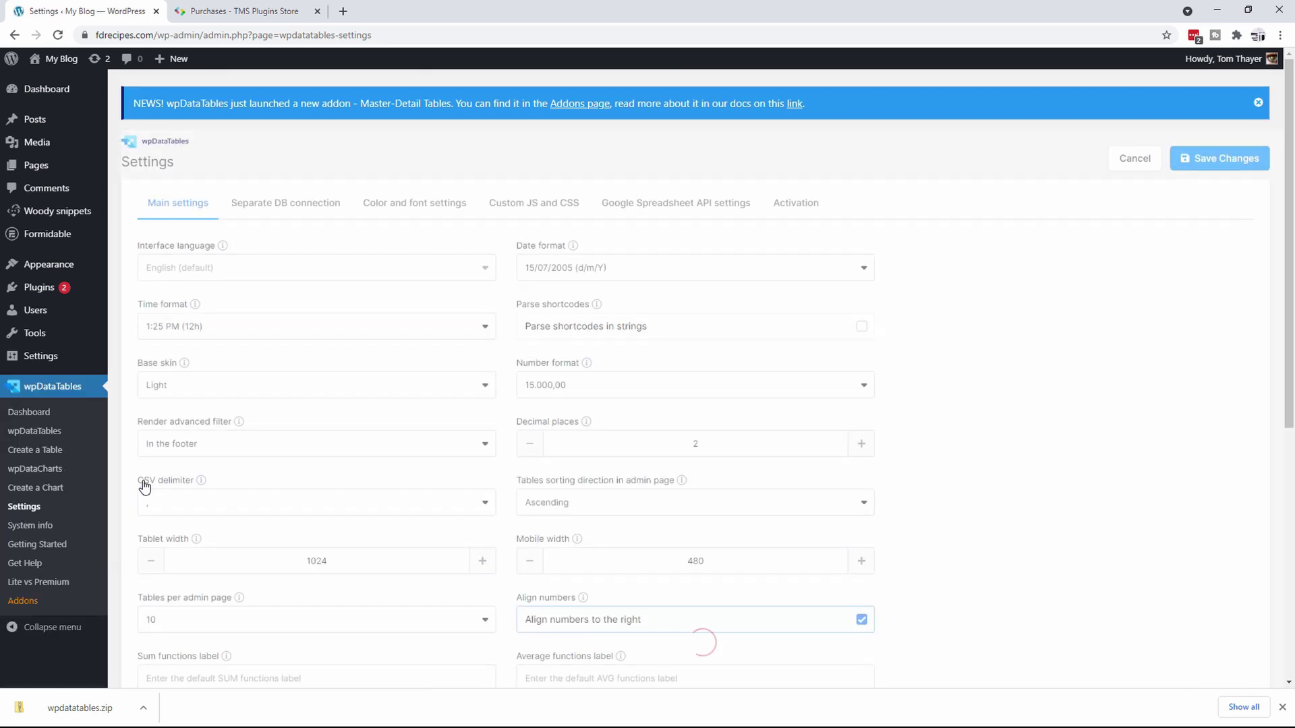
{"action": "left_click", "coordinate": [792, 210]}
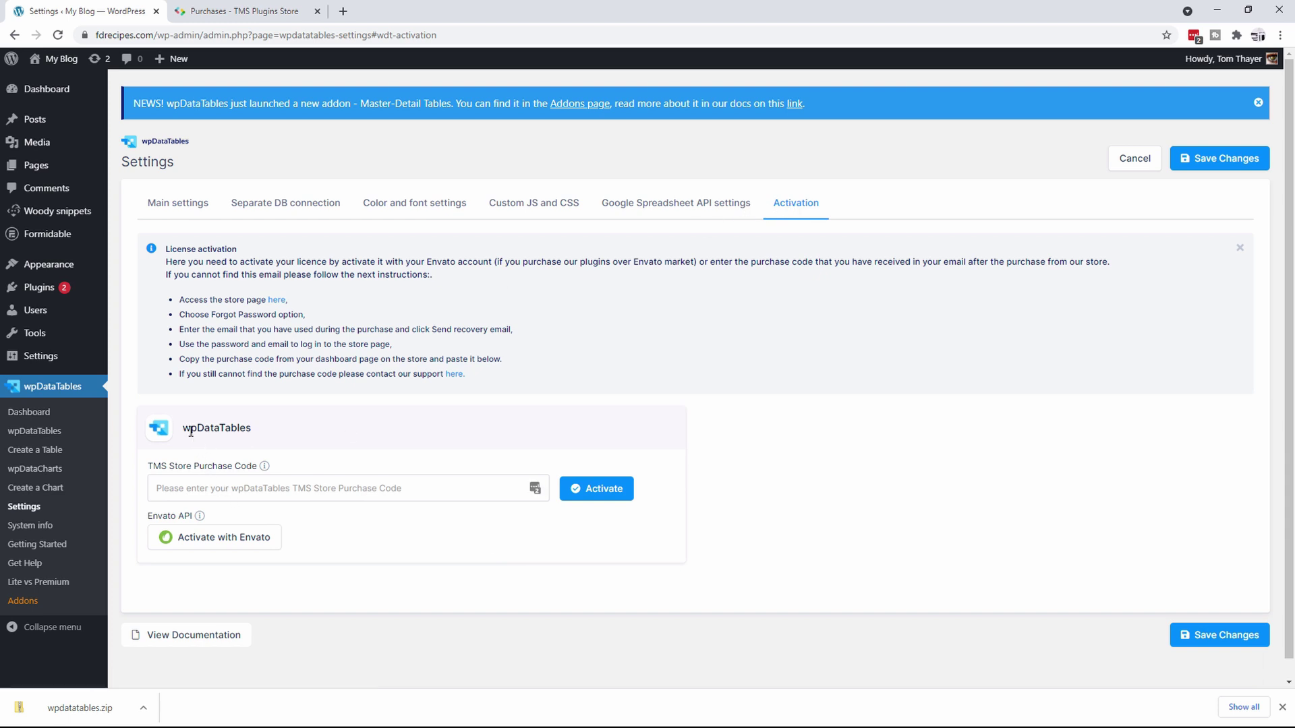
{"action": "left_click", "coordinate": [213, 495]}
{"action": "key", "text": "ctrl+v"}
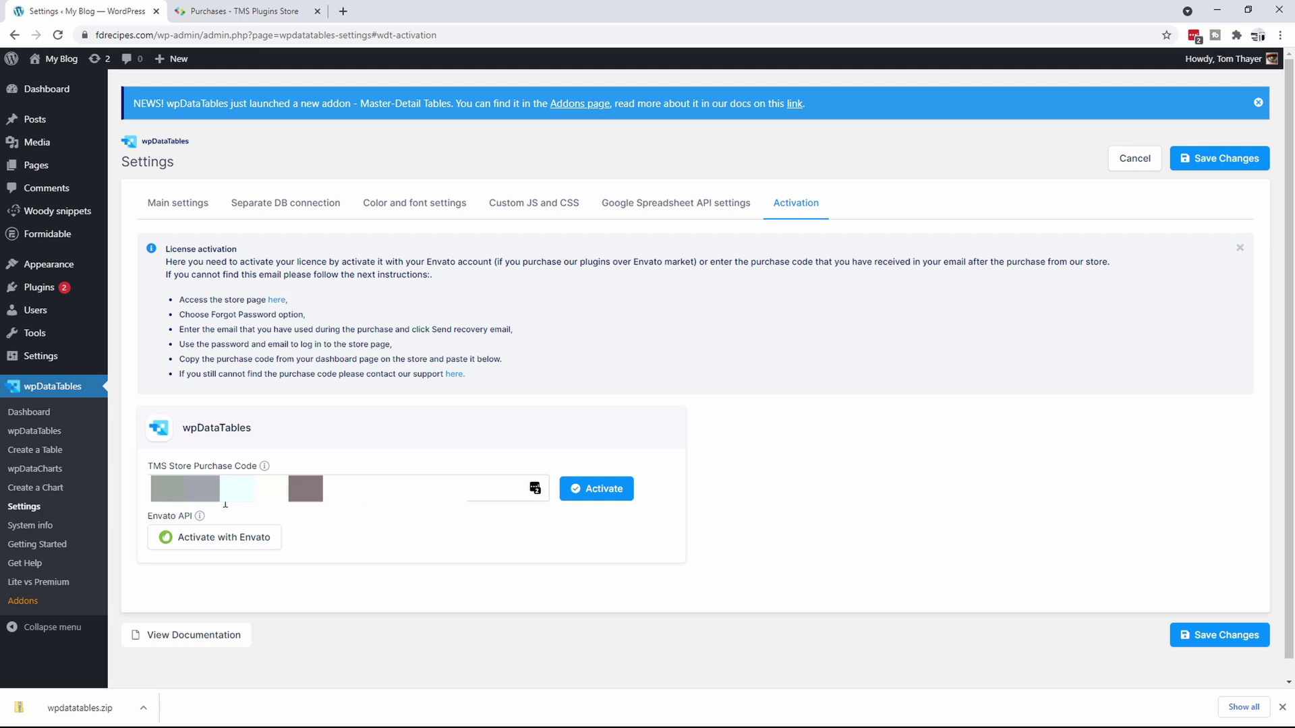
{"action": "left_click", "coordinate": [600, 493]}
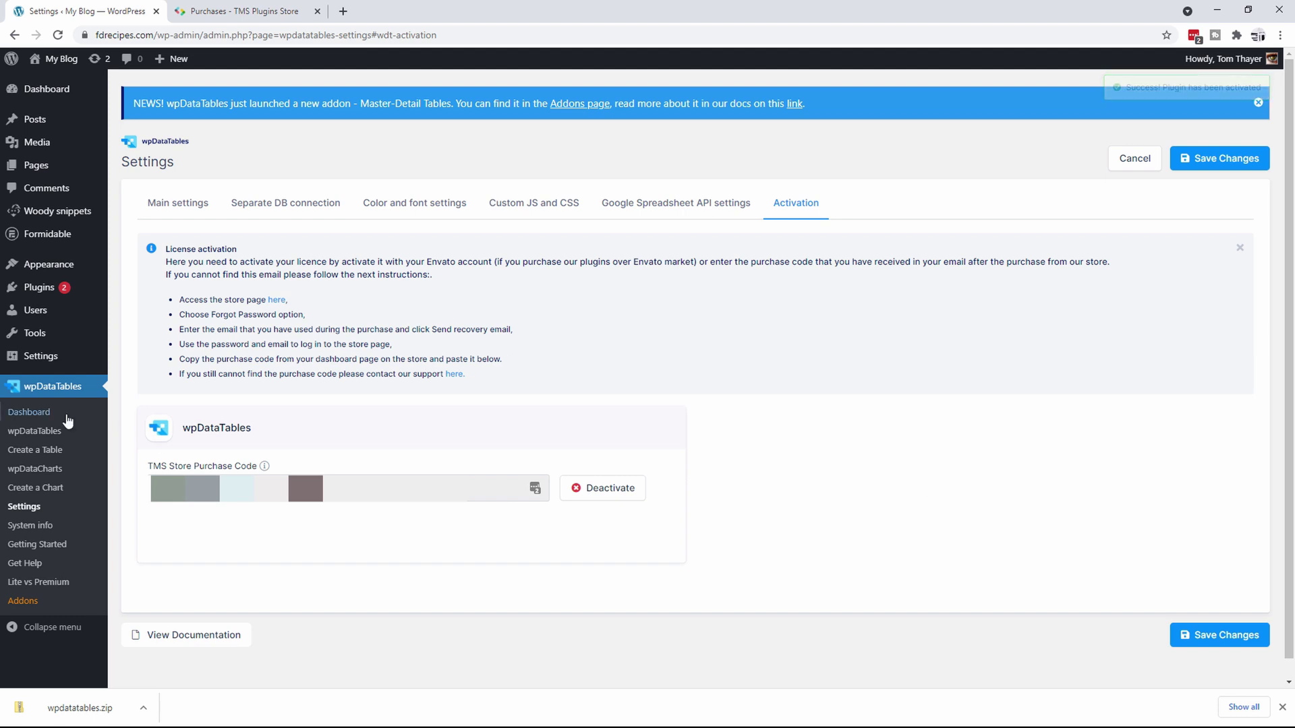
Check the license status on the wpDataTables dashboard and in its activation settings
{"action": "left_click", "coordinate": [33, 412]}
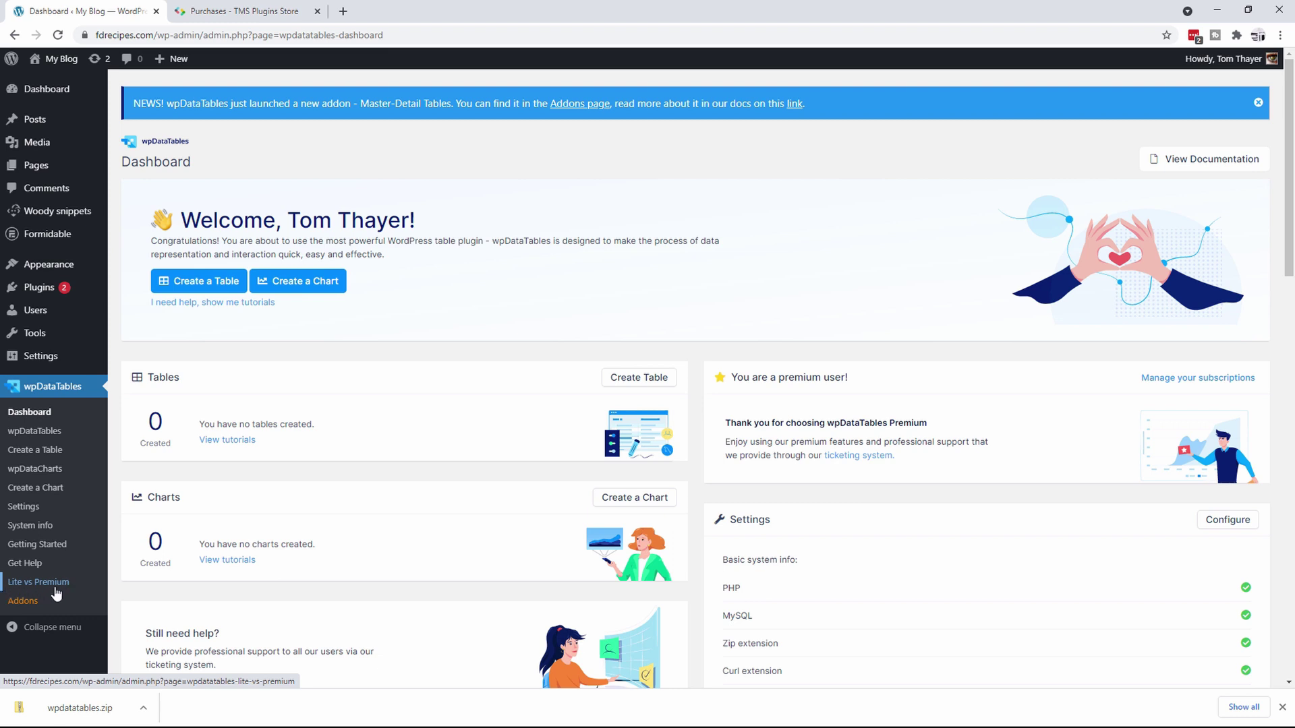
{"action": "left_click", "coordinate": [24, 506]}
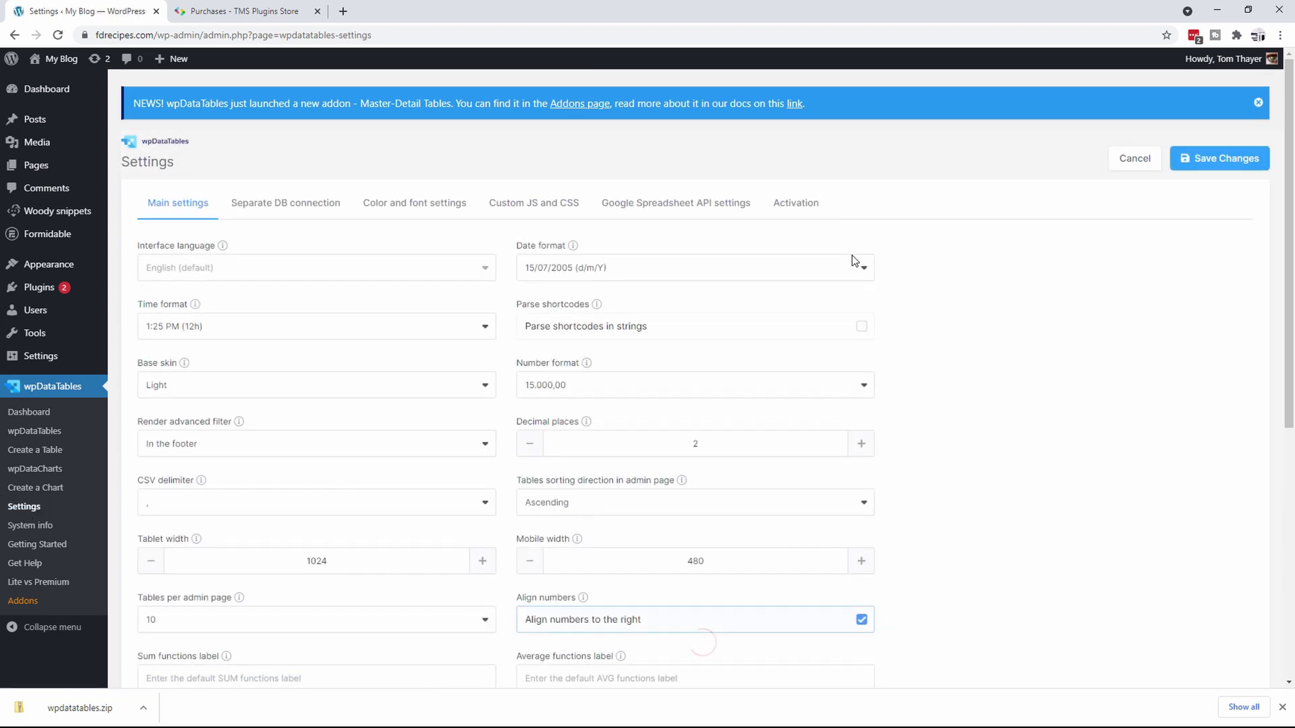
{"action": "left_click", "coordinate": [798, 206]}
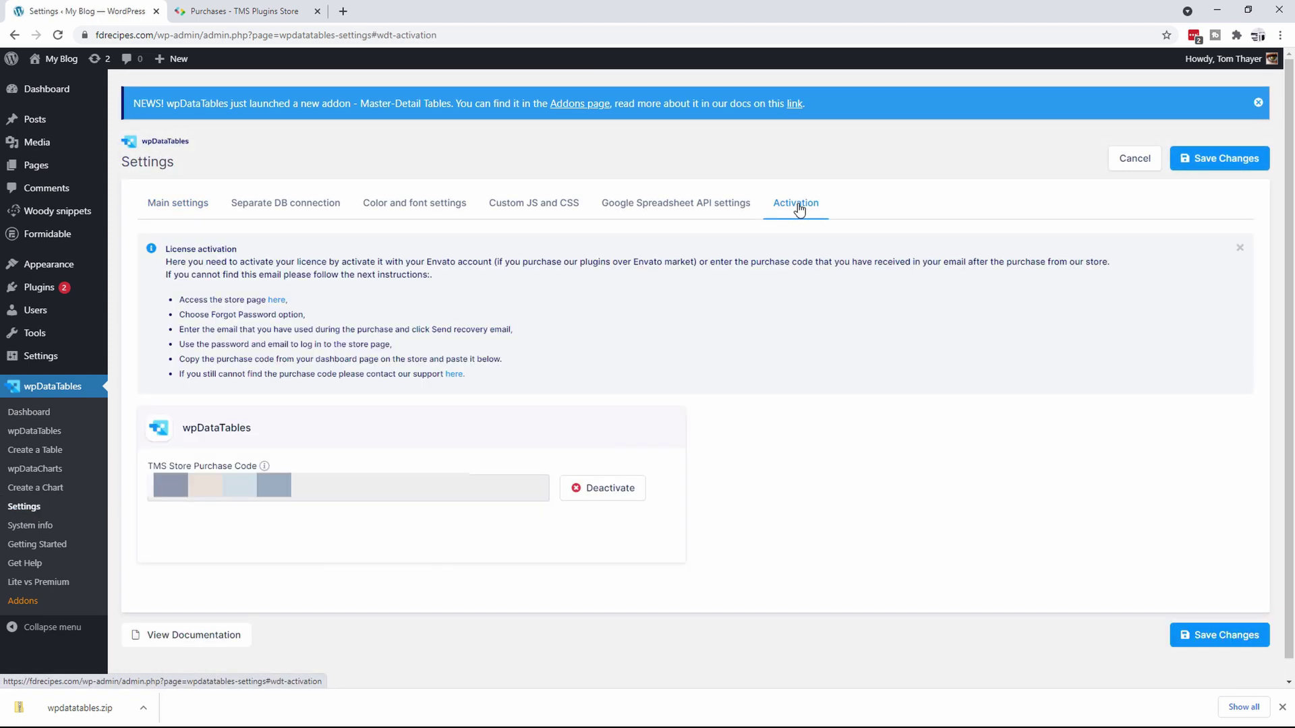
{"action": "left_click", "coordinate": [195, 491]}
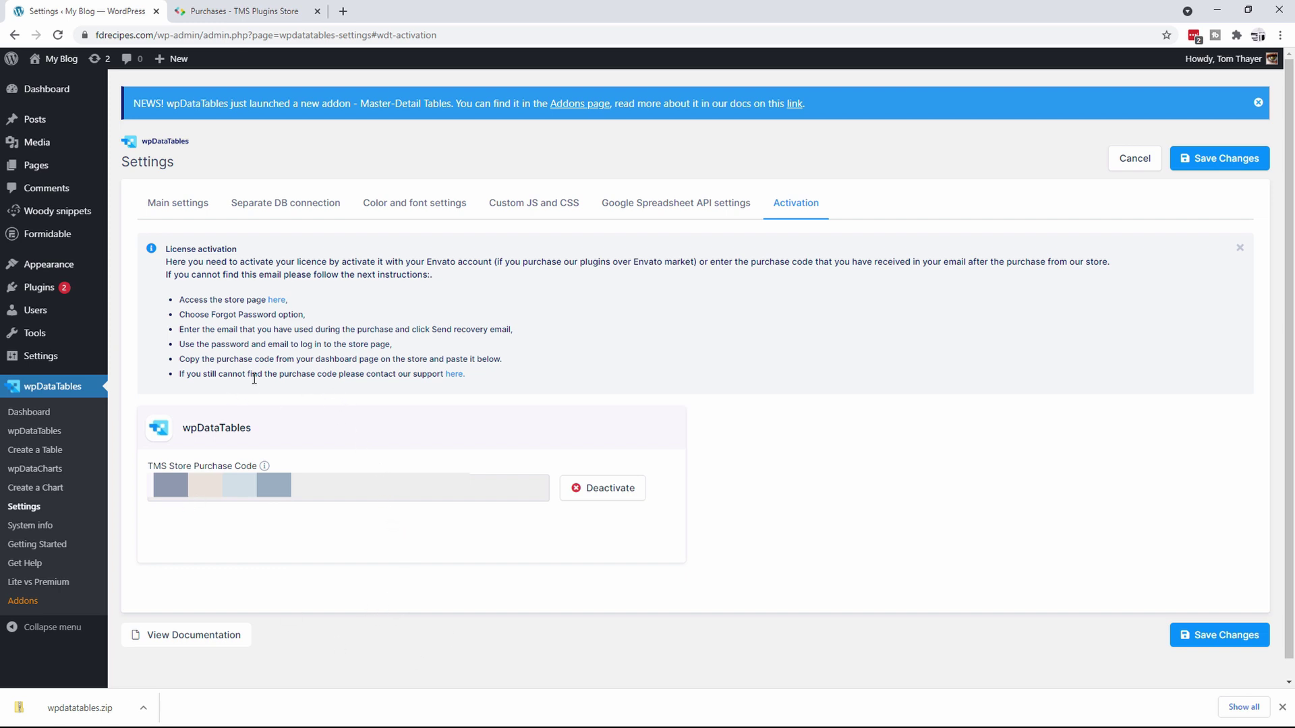
Update Formidable Forms Pro from the installed plugins list, and install and activate the Woody ad snippets Premium add-on
{"action": "left_click", "coordinate": [37, 293]}
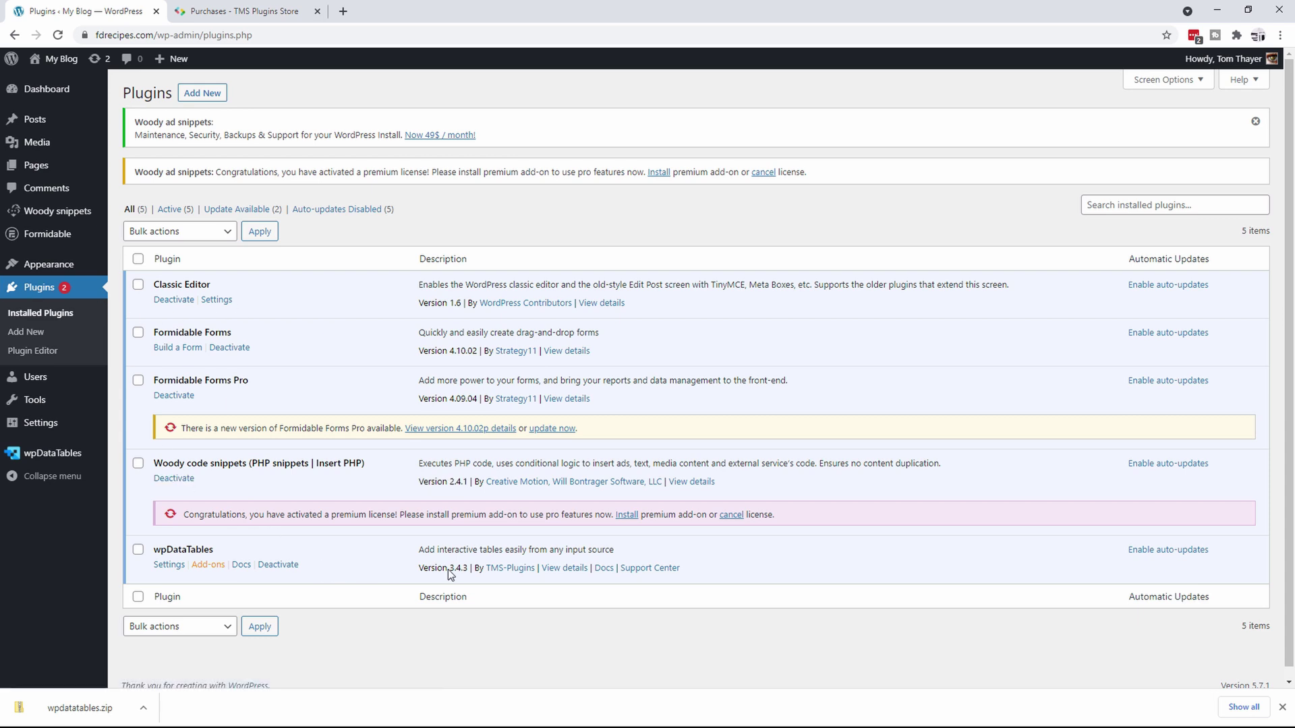
{"action": "left_click", "coordinate": [548, 429]}
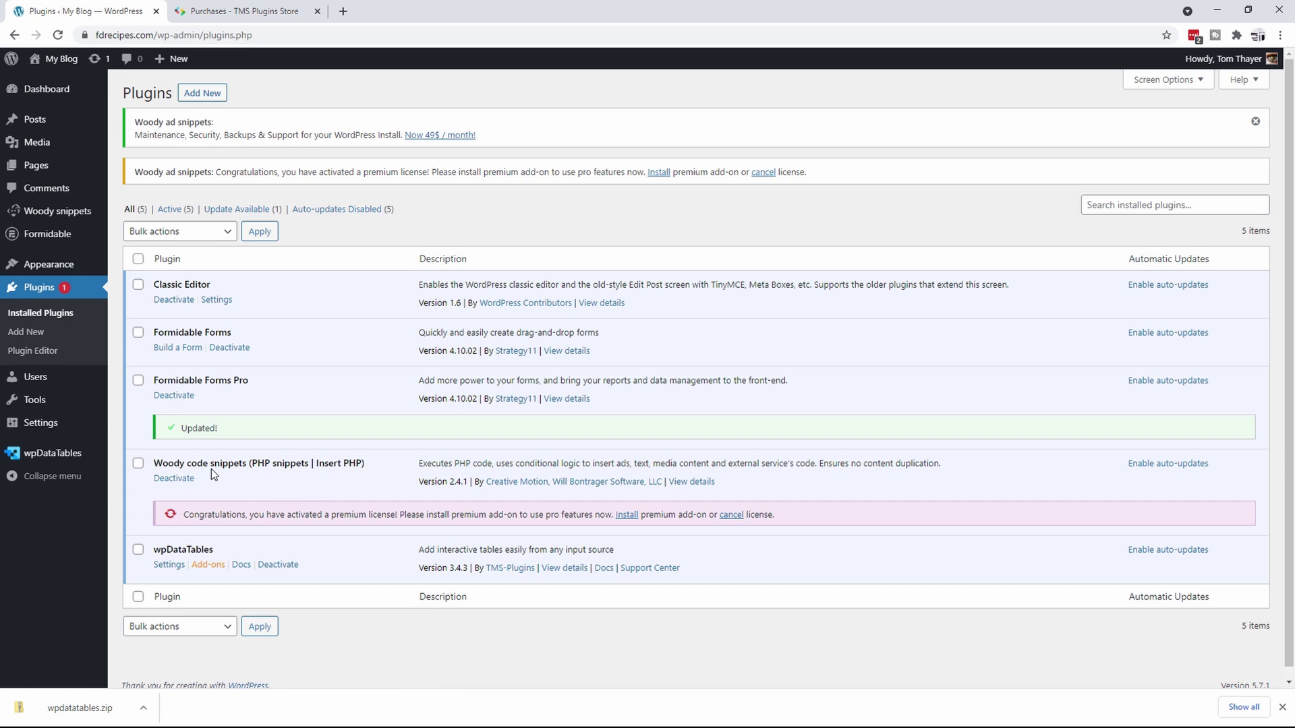
{"action": "left_click", "coordinate": [626, 515]}
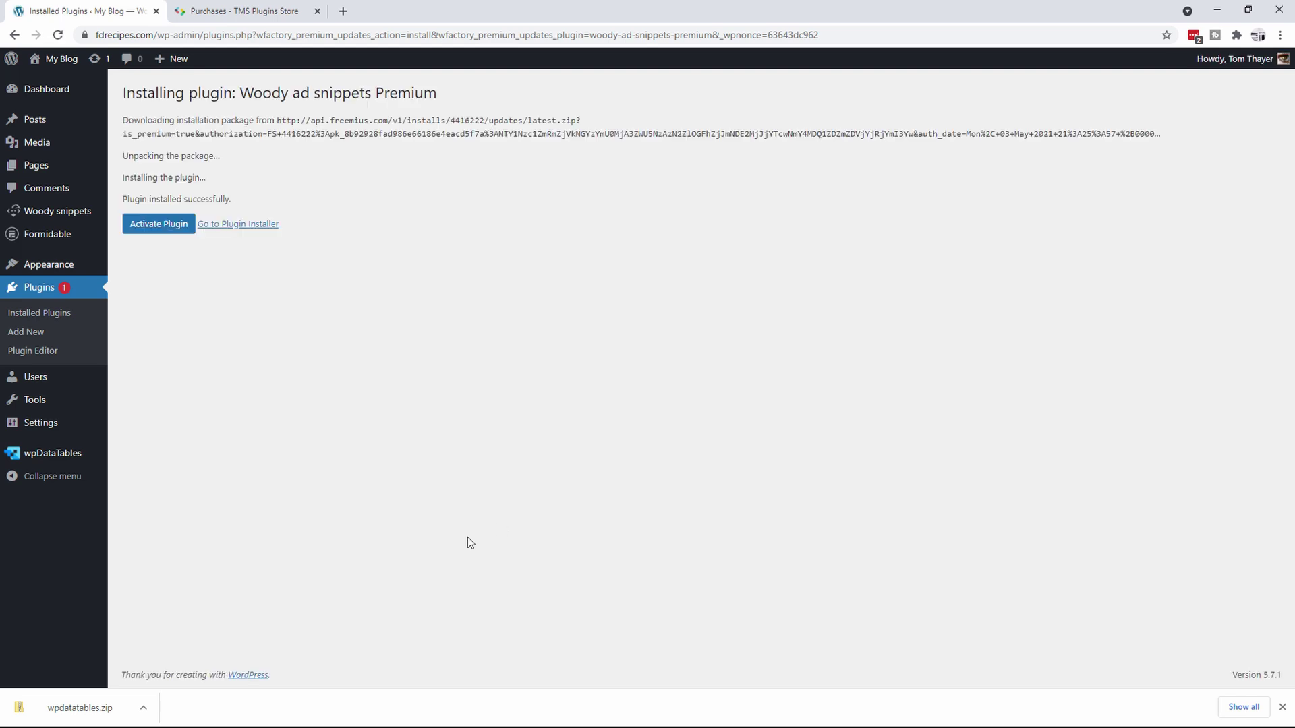
{"action": "left_click", "coordinate": [162, 228]}
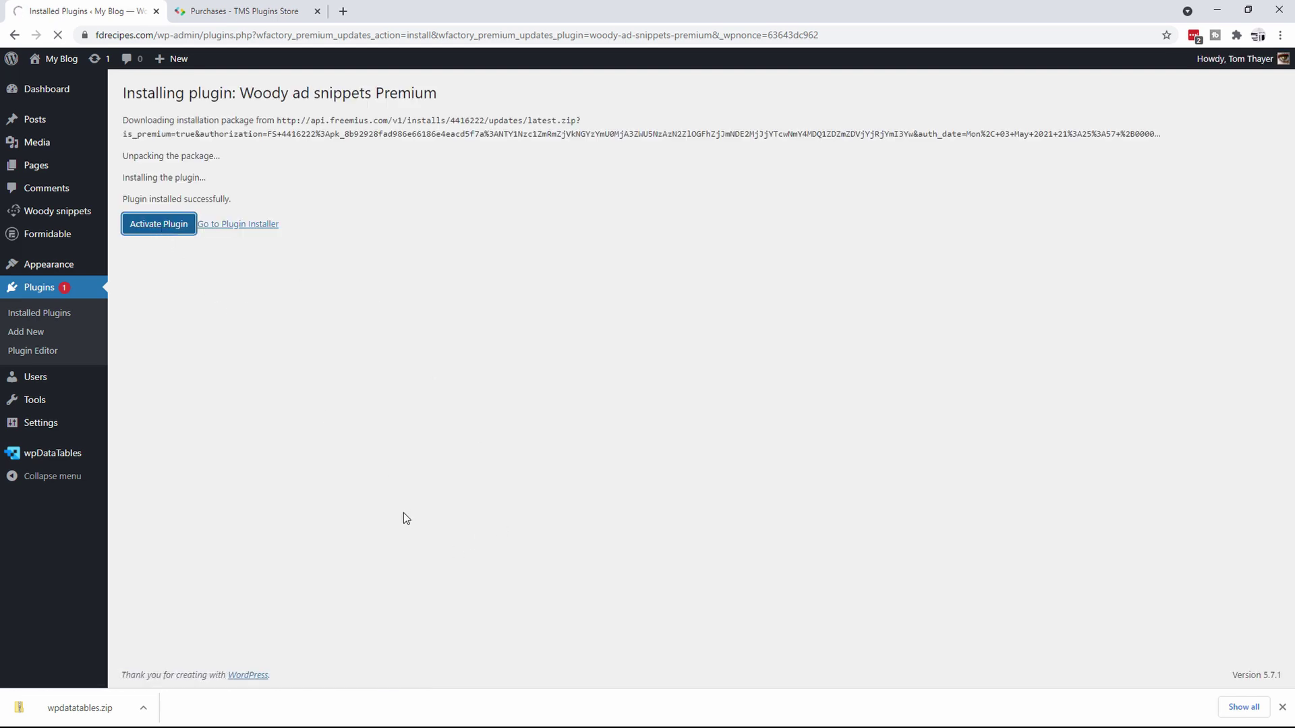